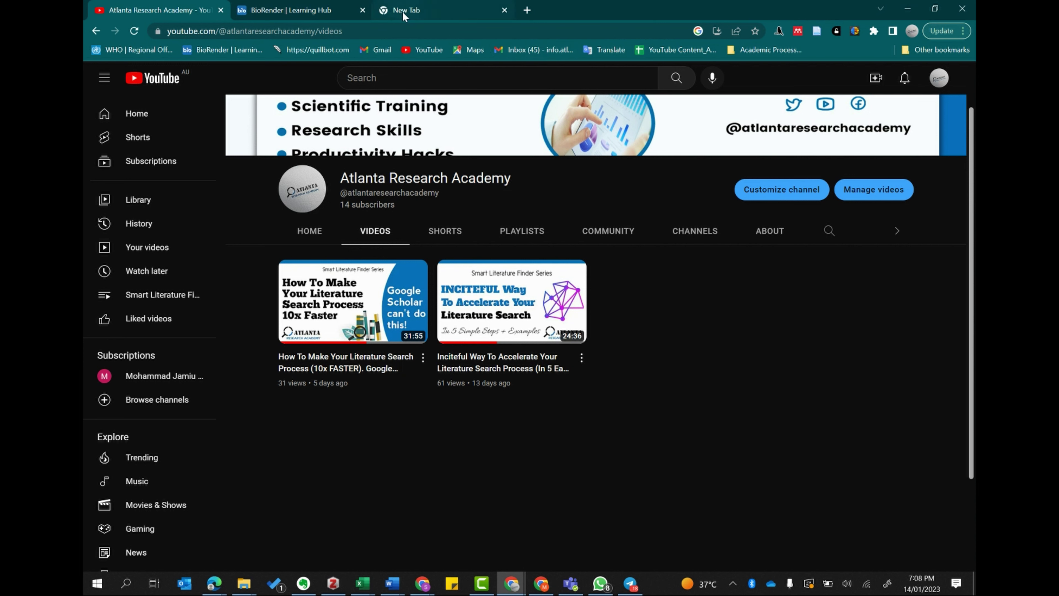
Step: Open typeset.io in the empty browser tab and look over the SciSpace home page
left_click(432, 10)
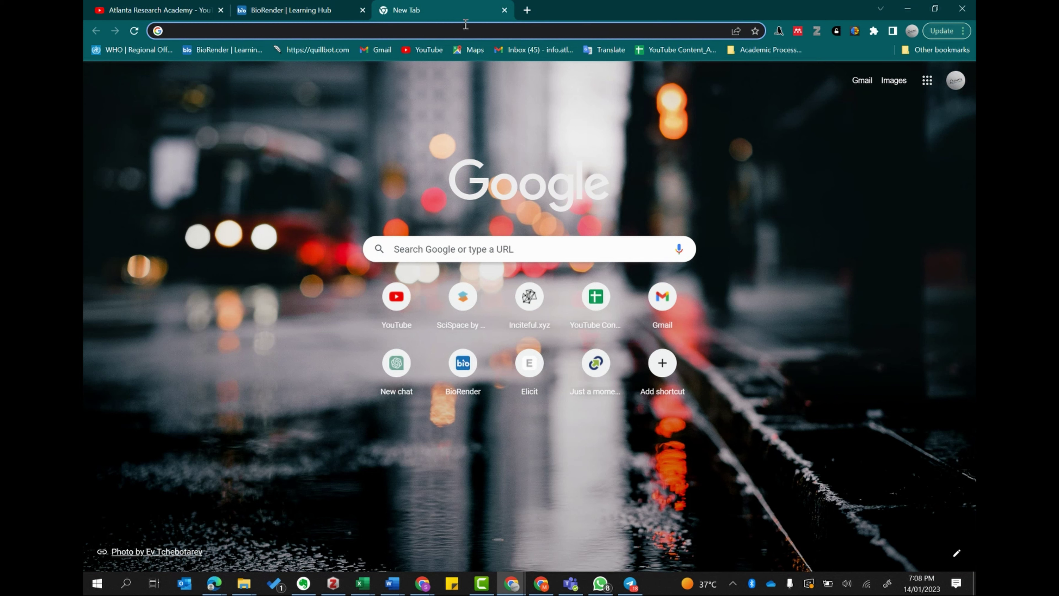
type("typeset.io")
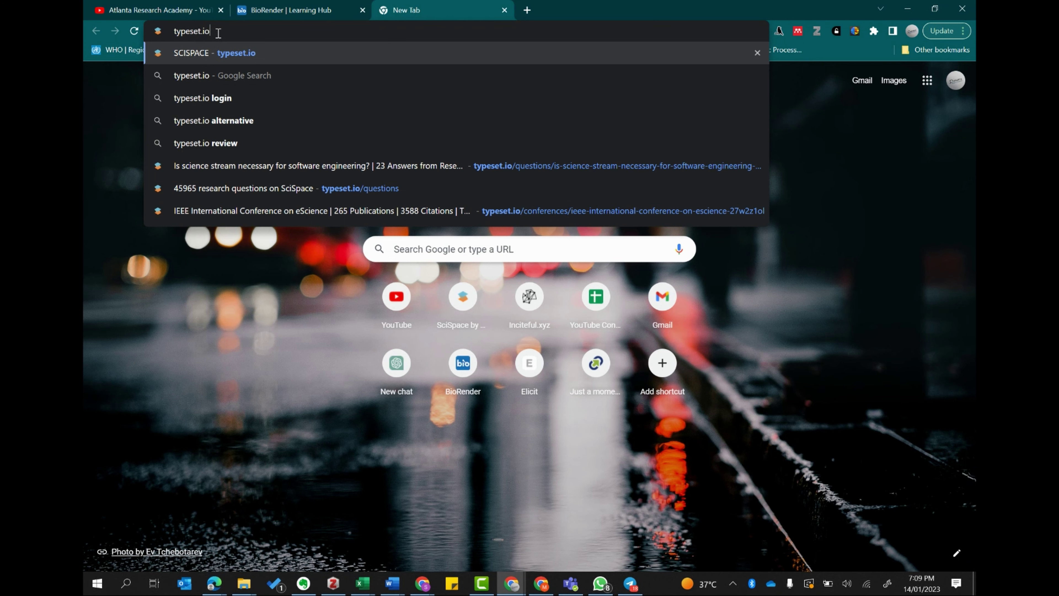
key("Return")
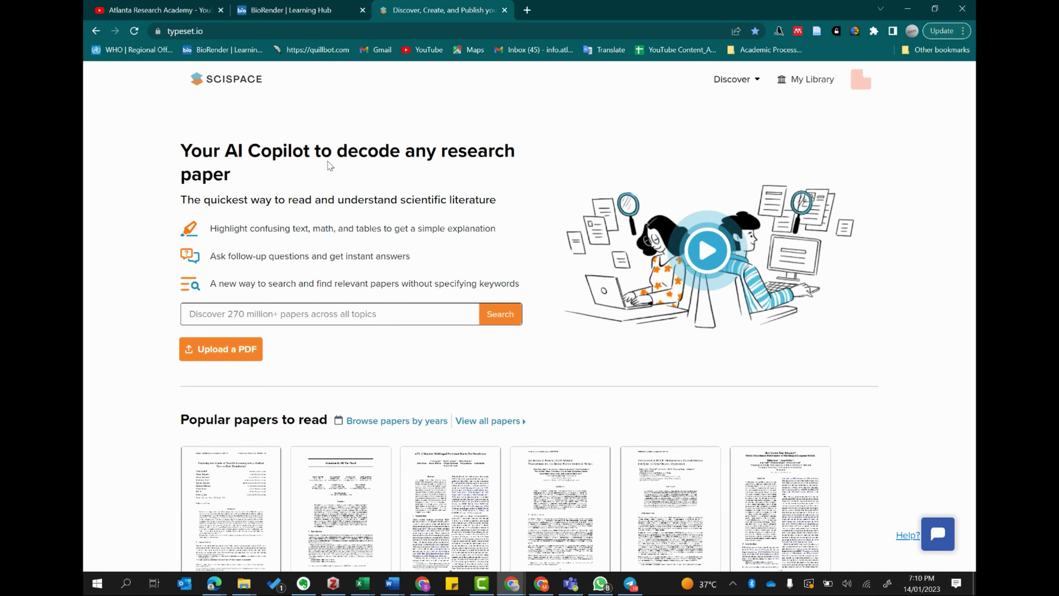
scroll(328, 165, "down", 2)
scroll(340, 166, "up", 2)
Step: Look up "malaria" in the paper search, review the suggested papers and dismiss the suggestions
left_click(414, 311)
left_click(371, 308)
type("malara")
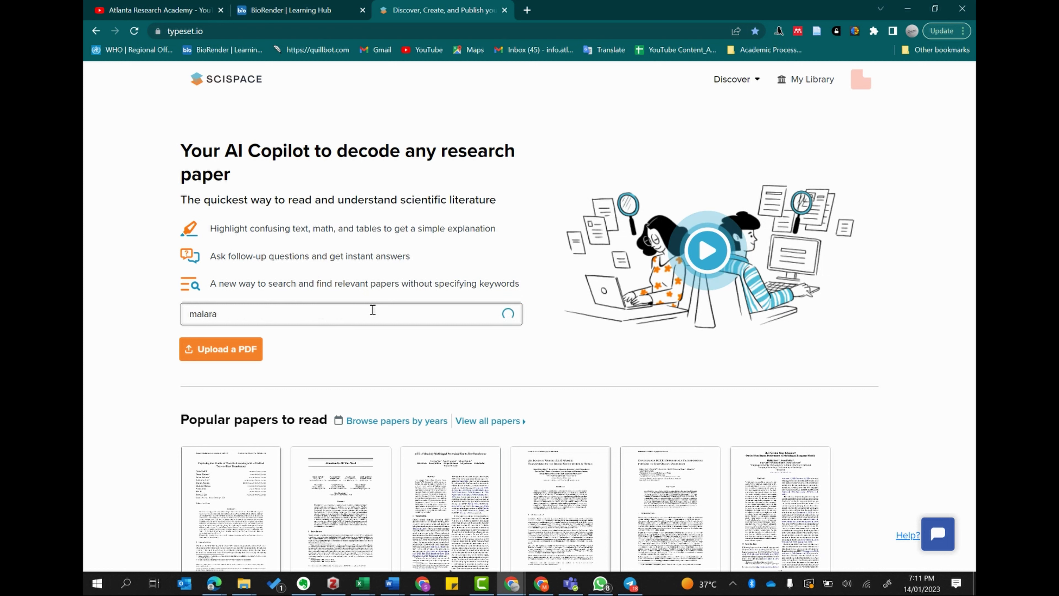
key("BackSpace")
type("ia")
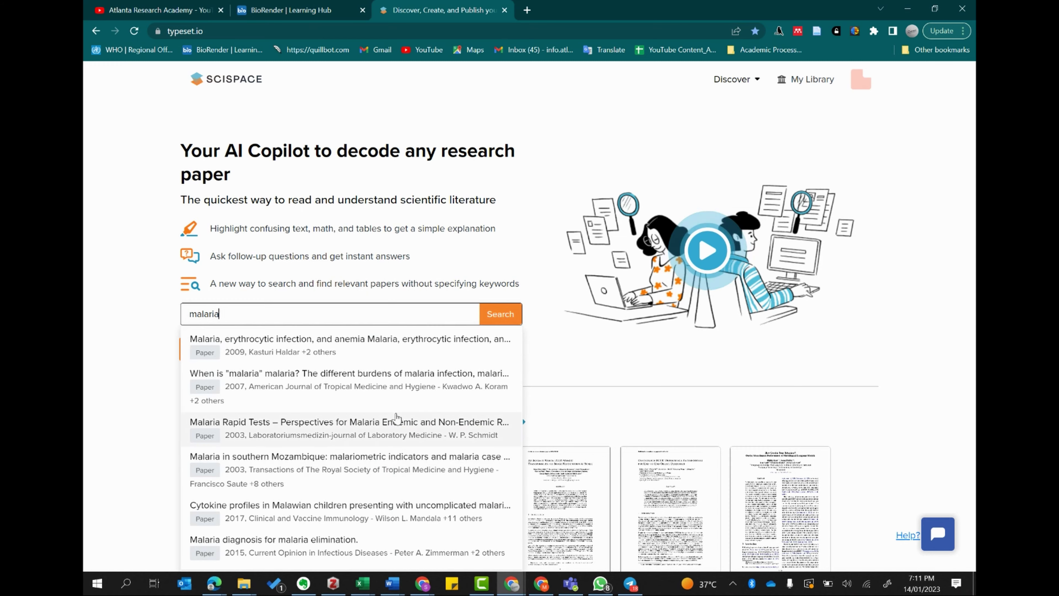
scroll(292, 442, "down", 3)
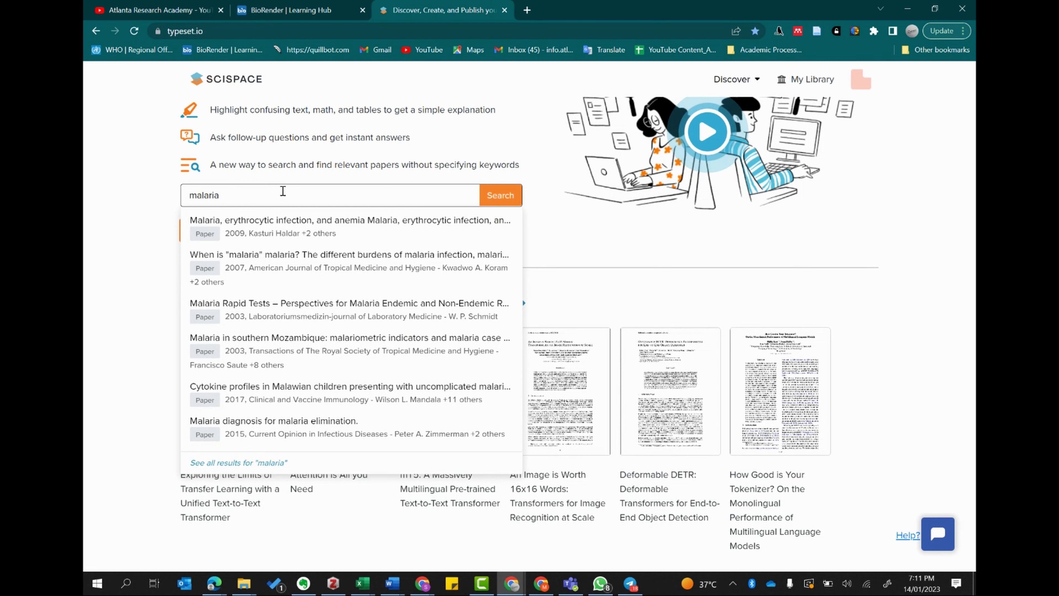
left_click(547, 230)
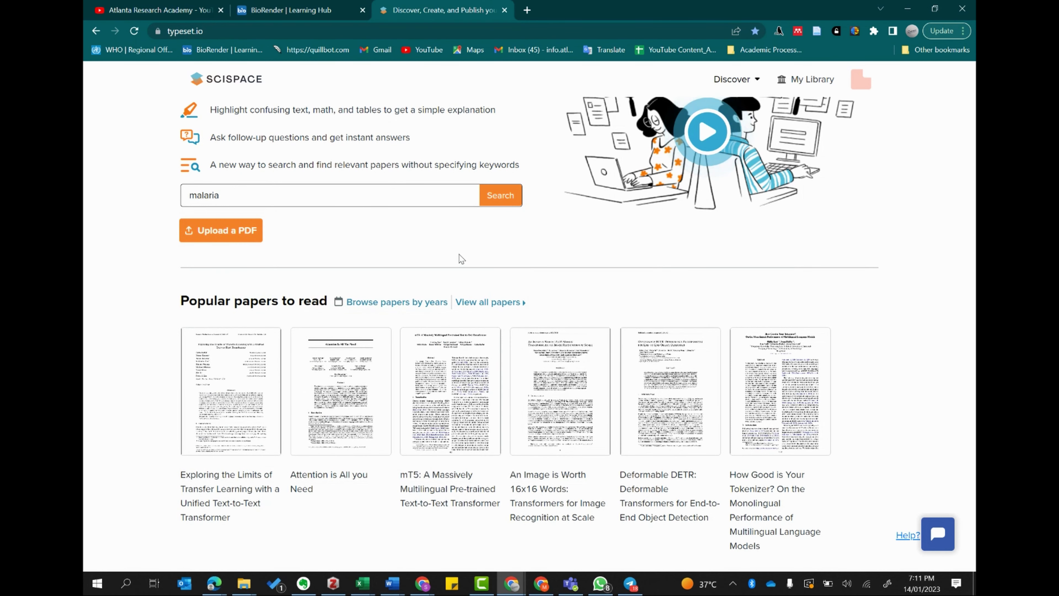
Step: Go to the PDF upload library and browse the papers in the PapersForReading collection
left_click(209, 232)
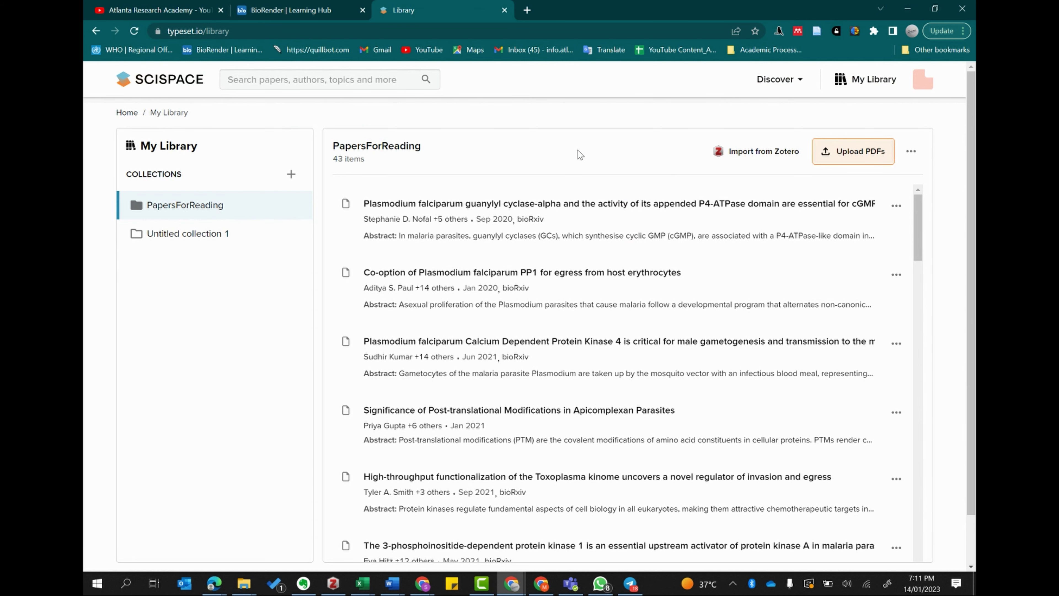
scroll(566, 271, "down", 18)
scroll(563, 258, "up", 15)
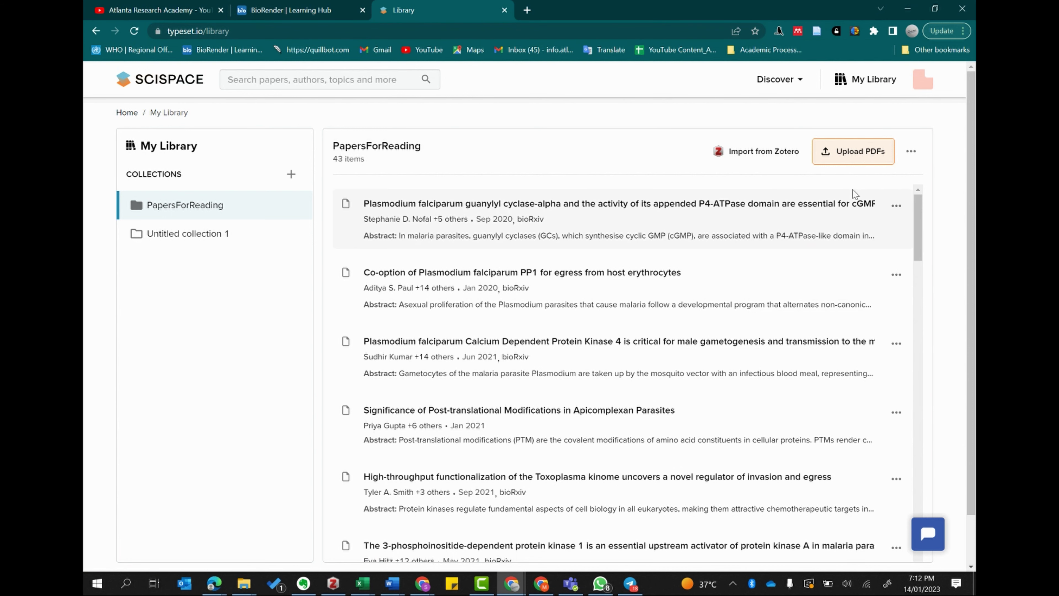
left_click(856, 156)
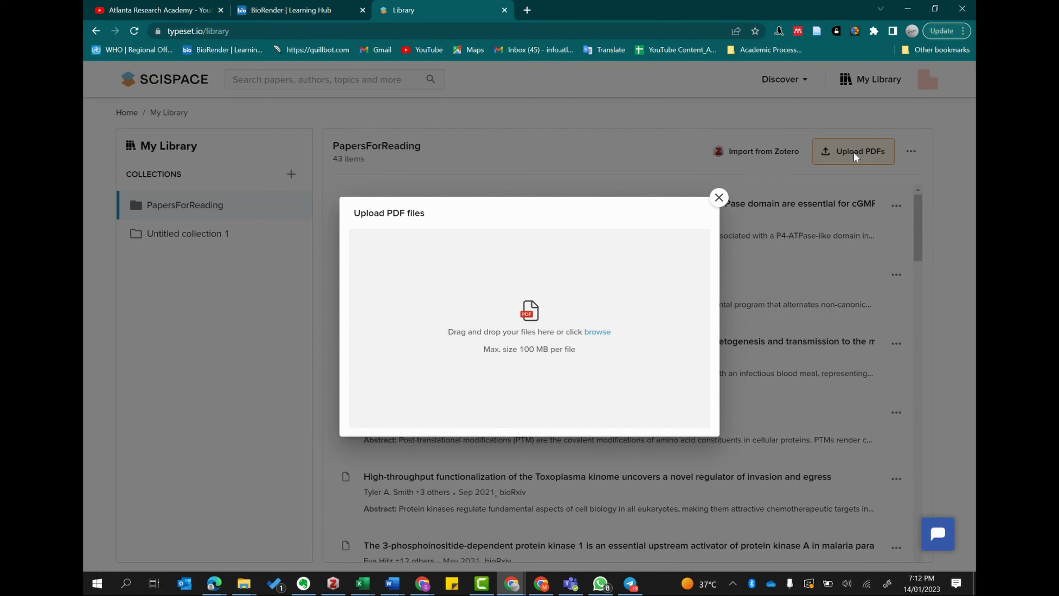
left_click(605, 332)
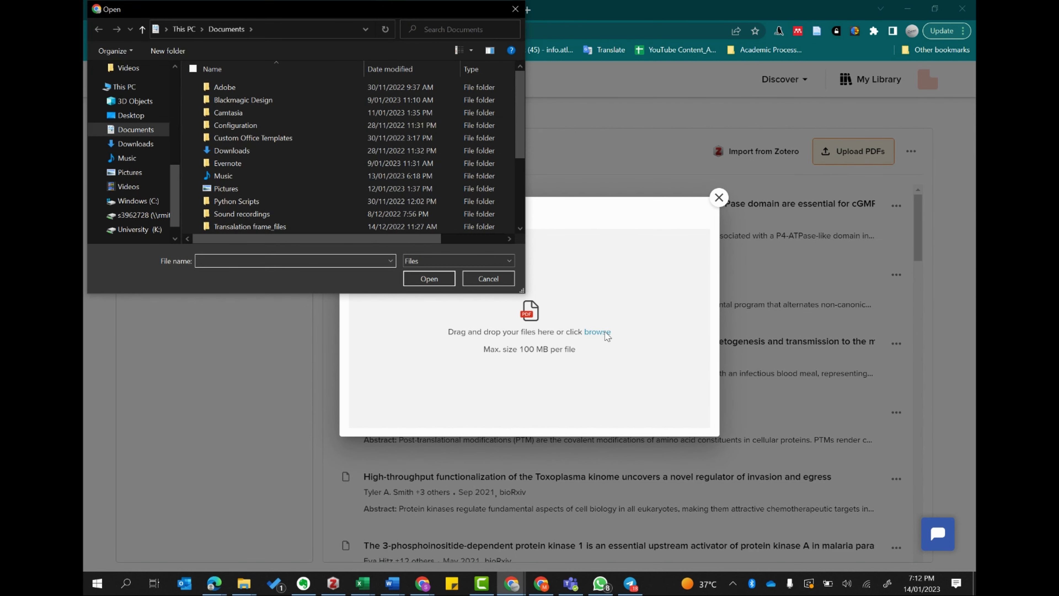
left_click_drag(516, 115, 494, 61)
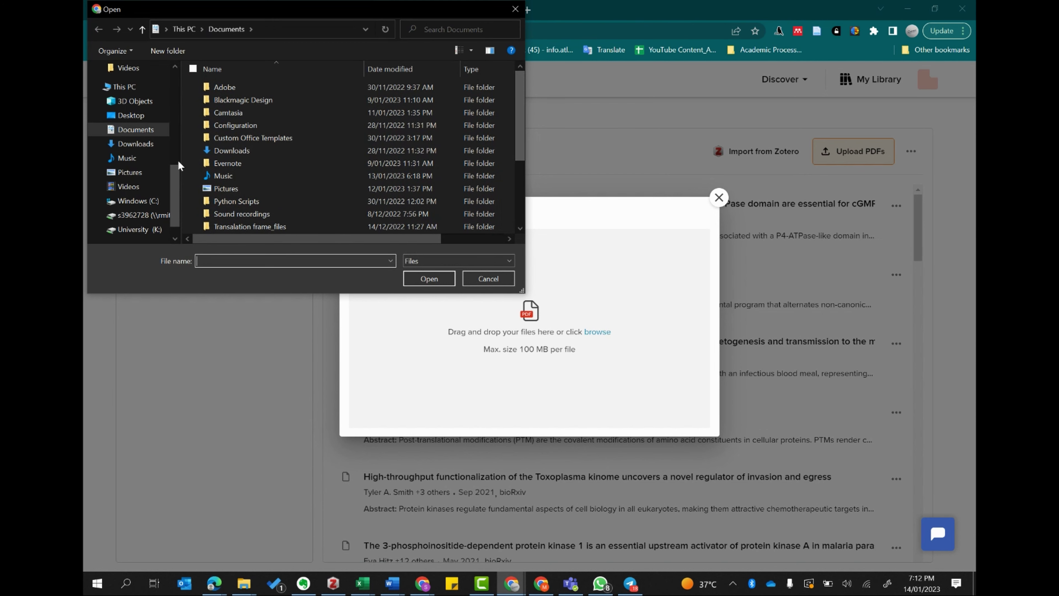
left_click(137, 144)
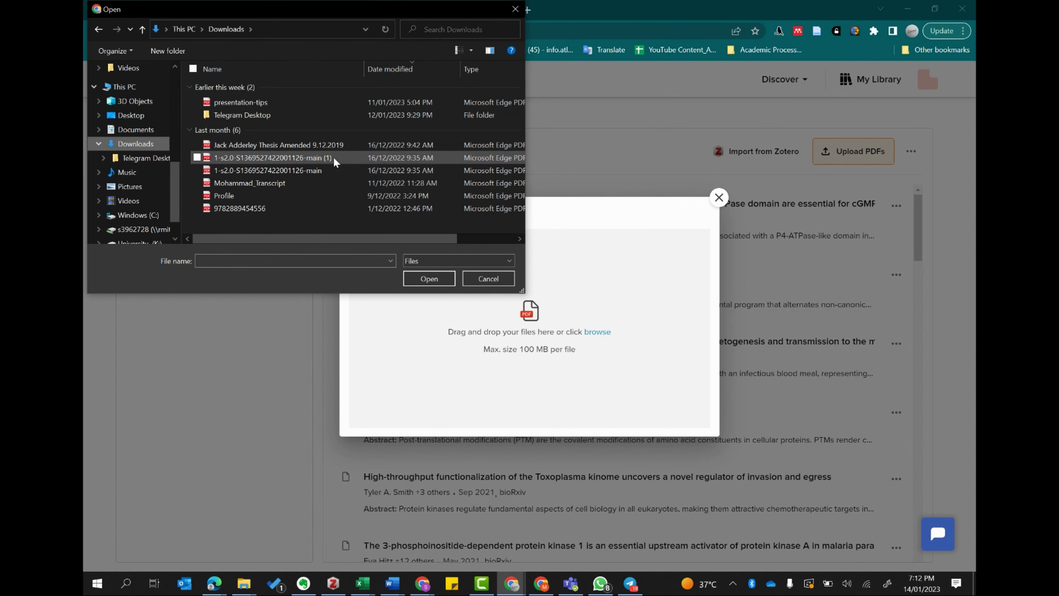
left_click(328, 169)
left_click(432, 279)
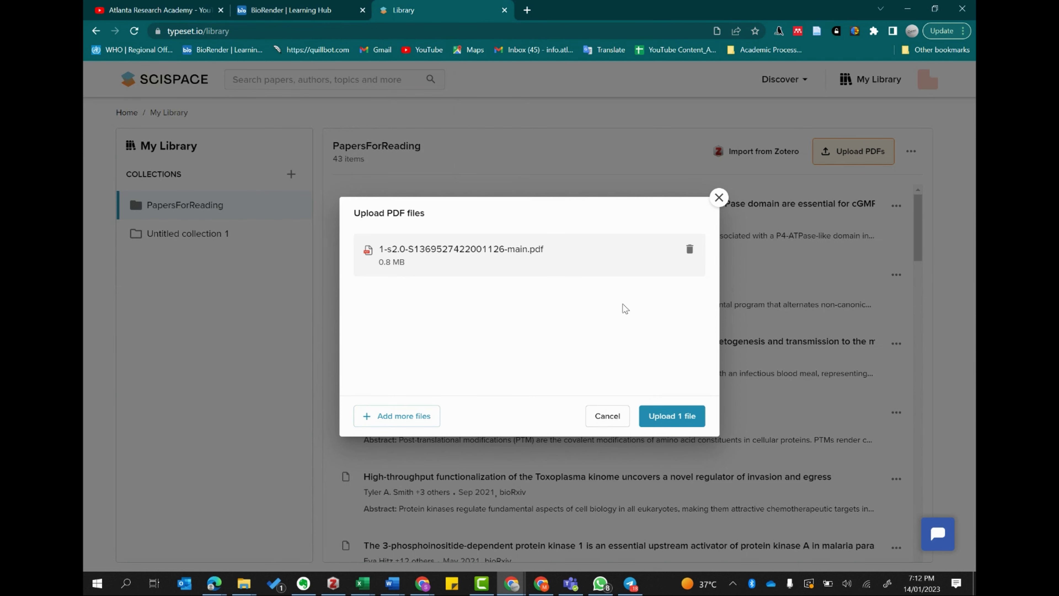
left_click(675, 422)
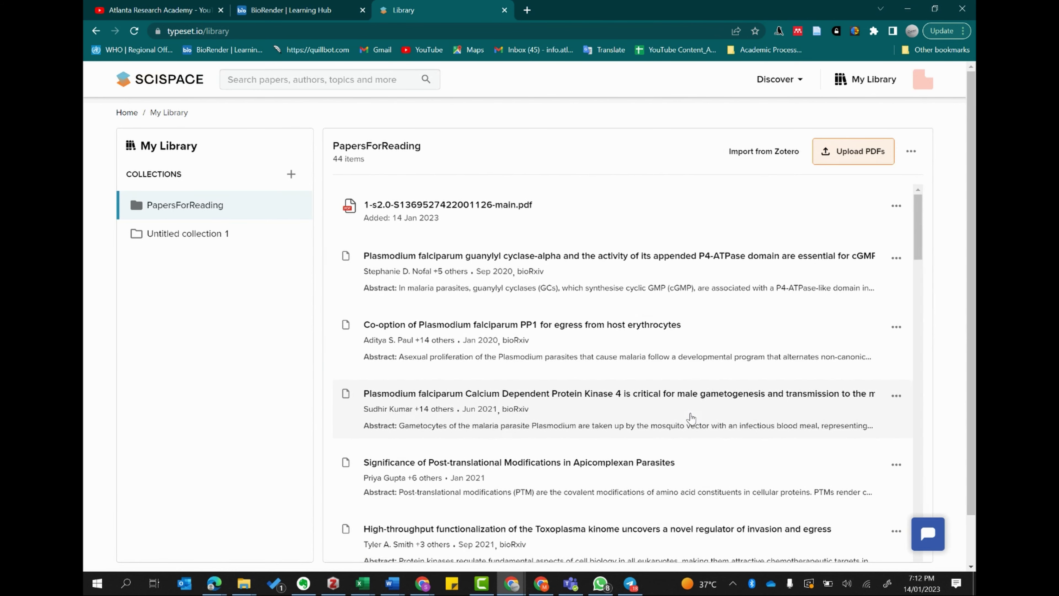
left_click(465, 217)
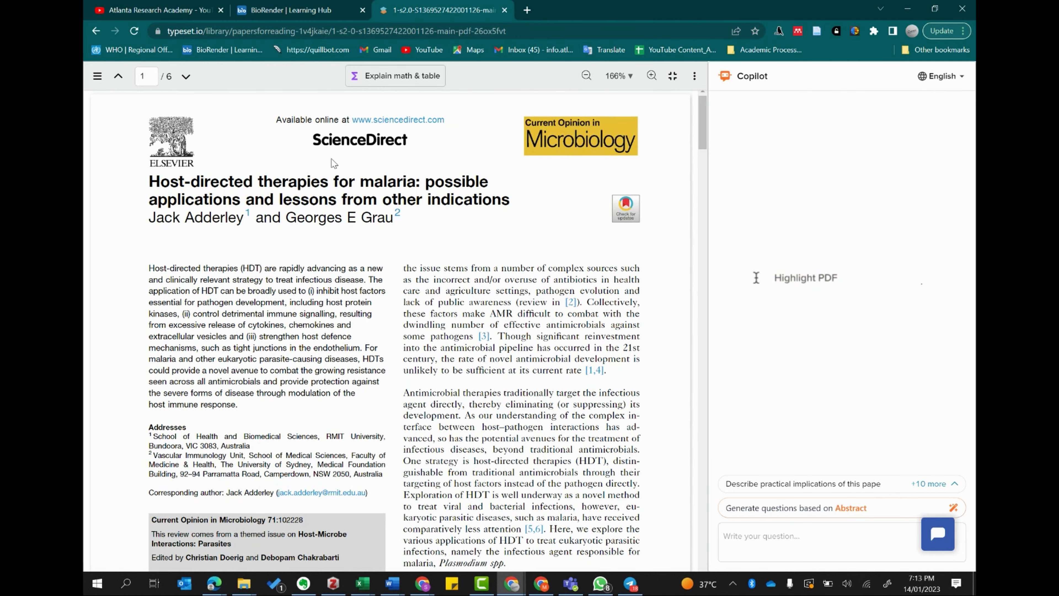
scroll(332, 161, "down", 5)
scroll(331, 159, "down", 15)
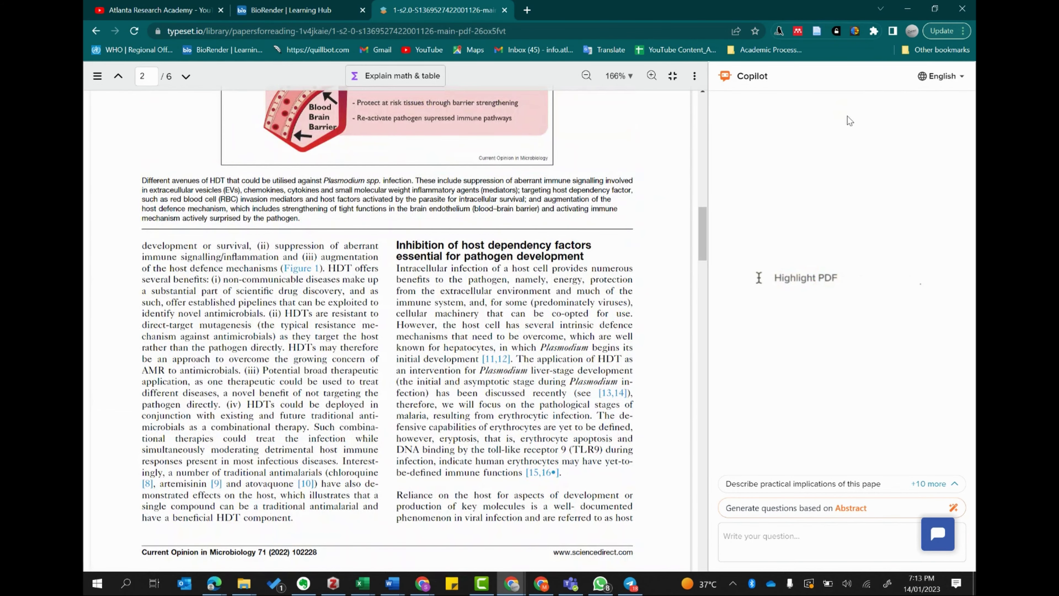
scroll(469, 221, "up", 15)
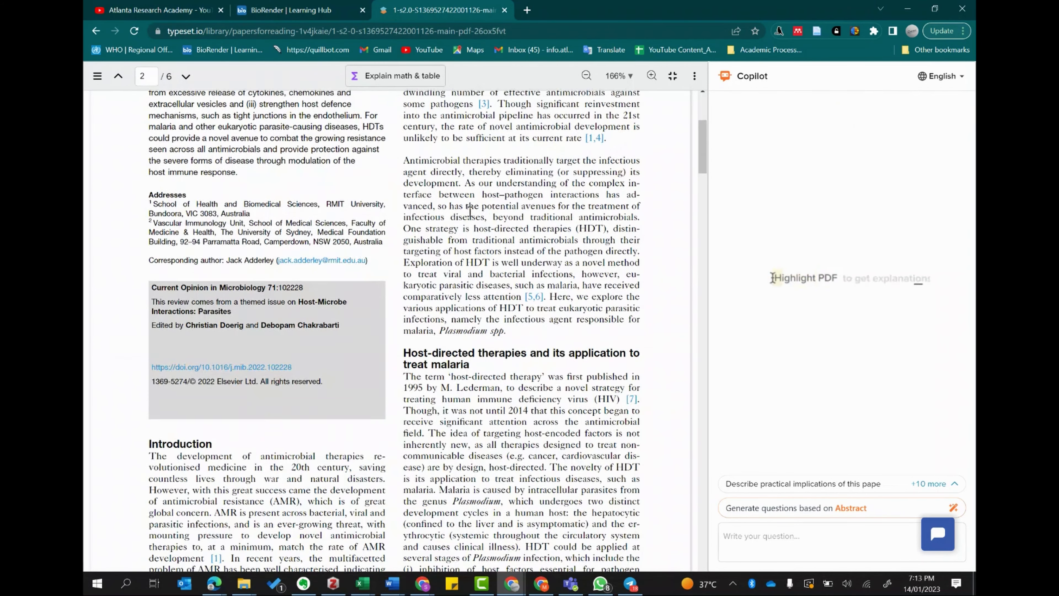
scroll(470, 211, "up", 5)
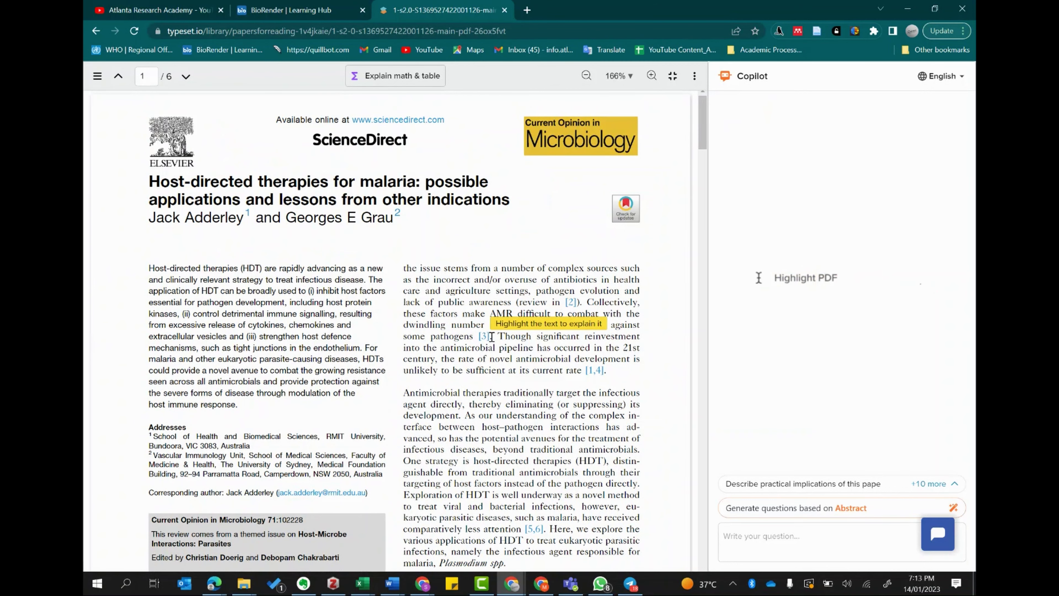
scroll(473, 416, "down", 3)
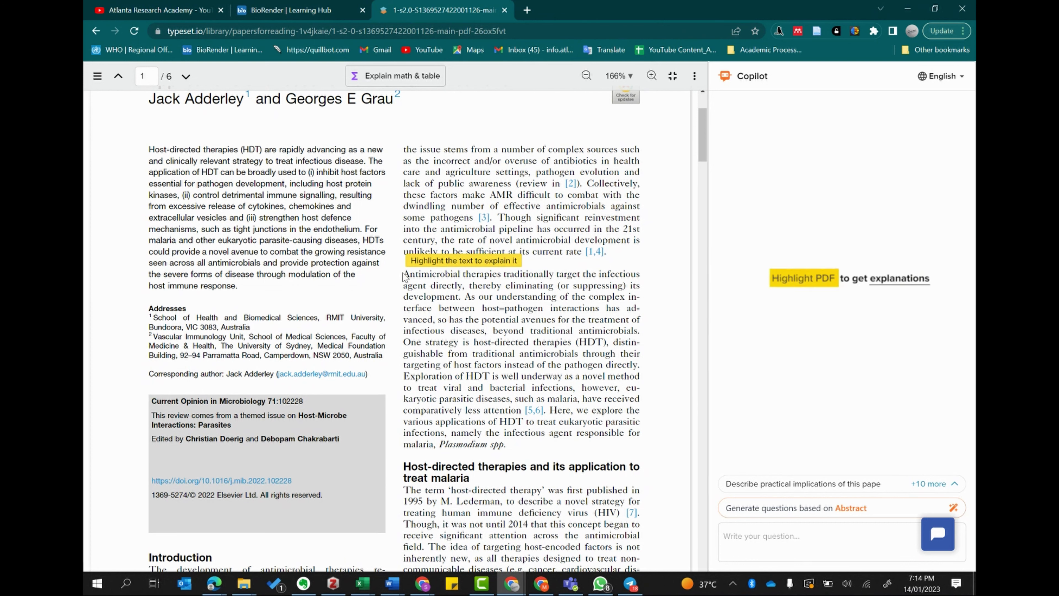
Step: Highlight only "Antimicrobial therapies" at the start of the second paragraph and have Copilot explain it
left_click_drag(403, 275, 501, 275)
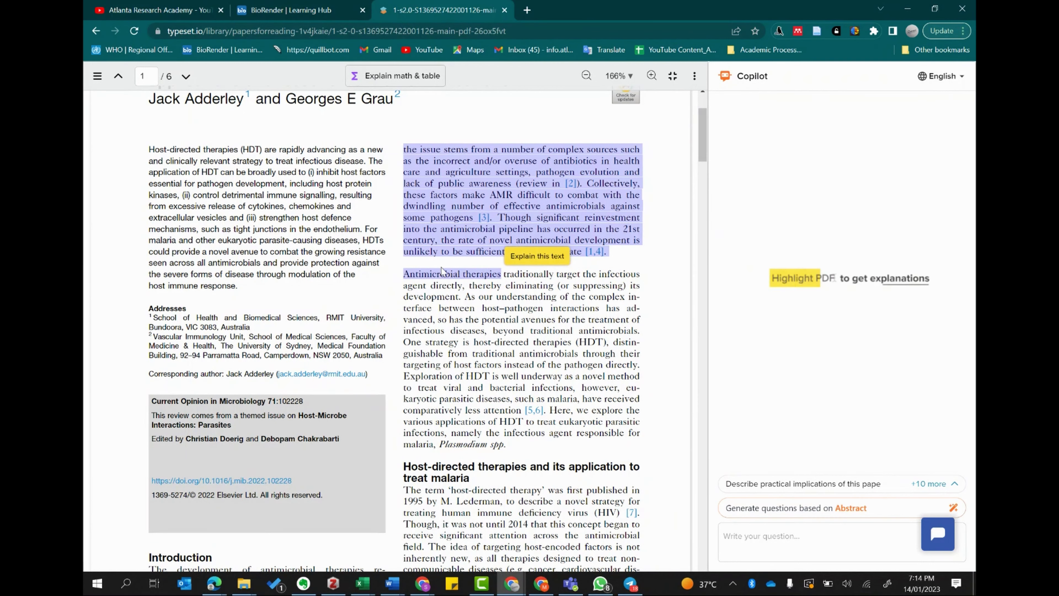
left_click(419, 276)
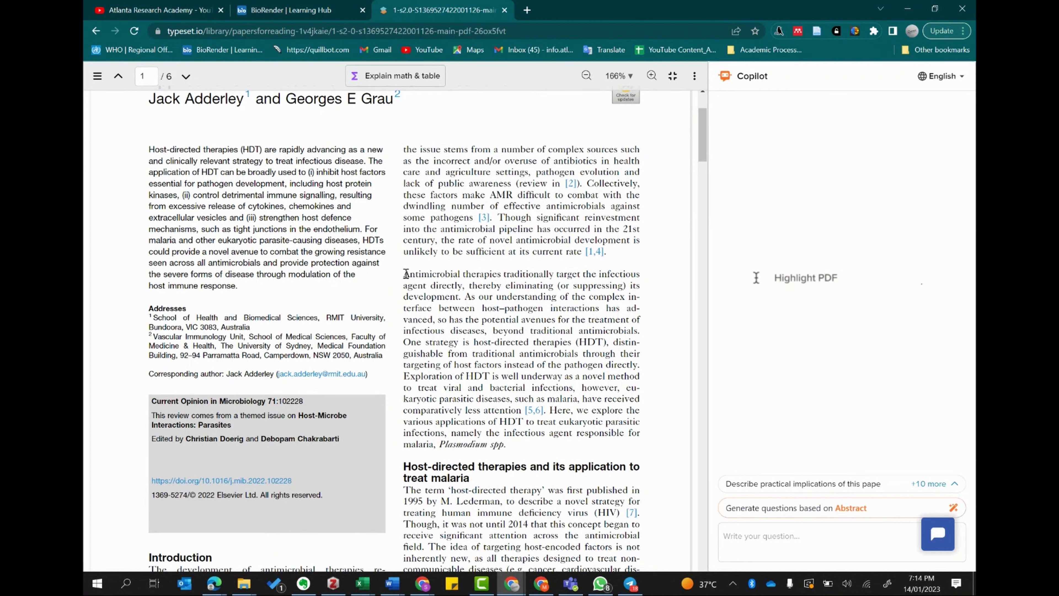
left_click_drag(405, 276, 515, 272)
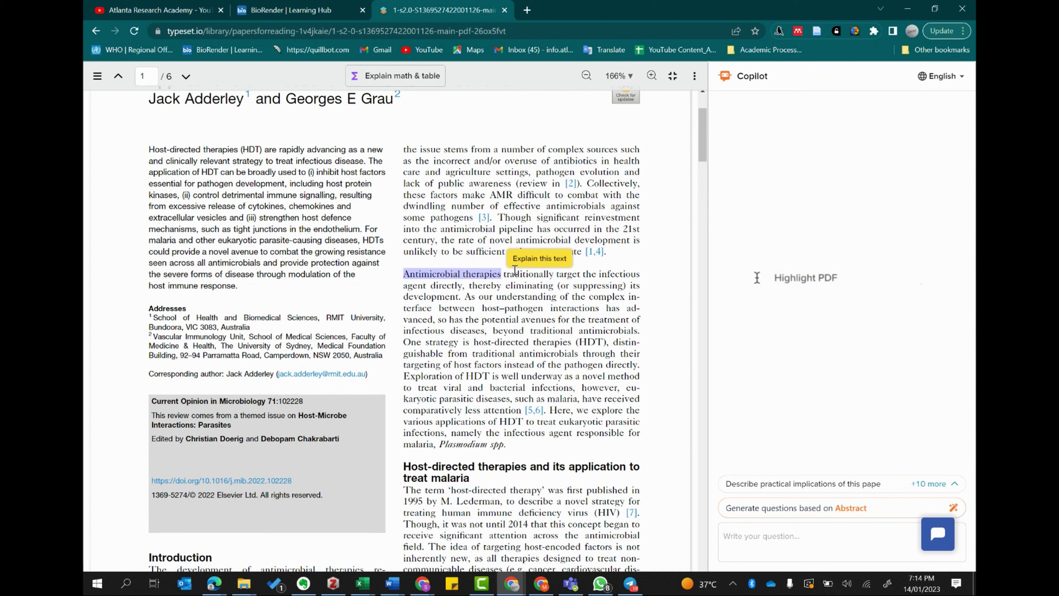
left_click(538, 259)
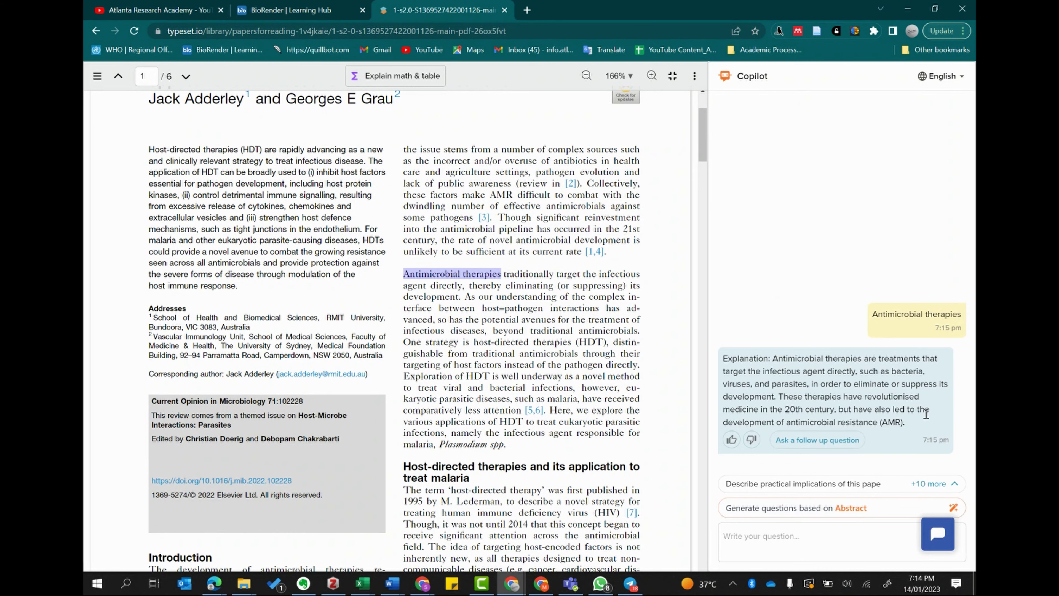
Step: Ask Copilot the follow-up "Tell me more about Antimicrobial therapies"
left_click(857, 372)
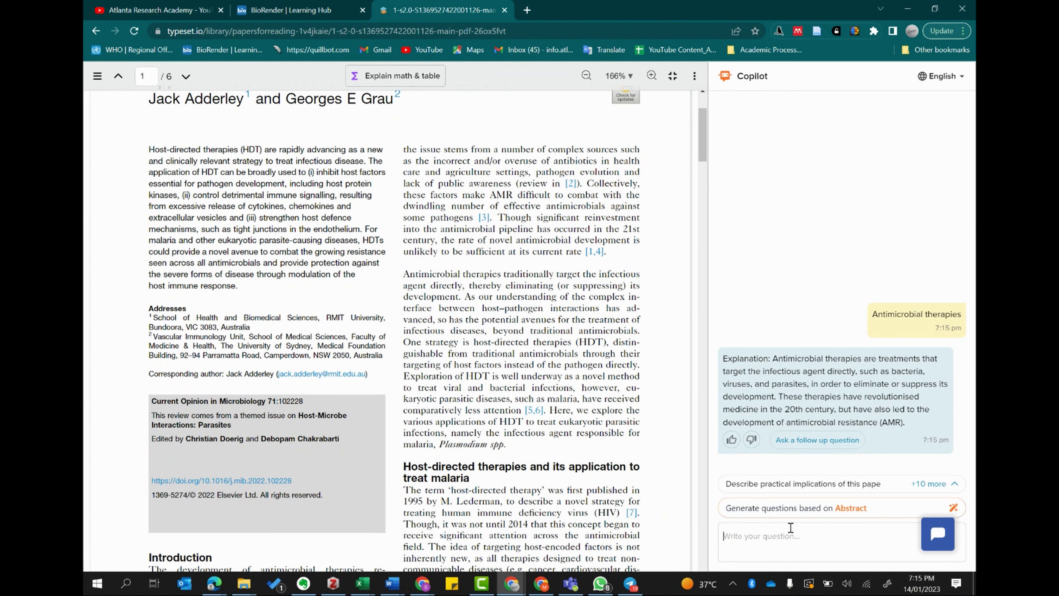
type("T")
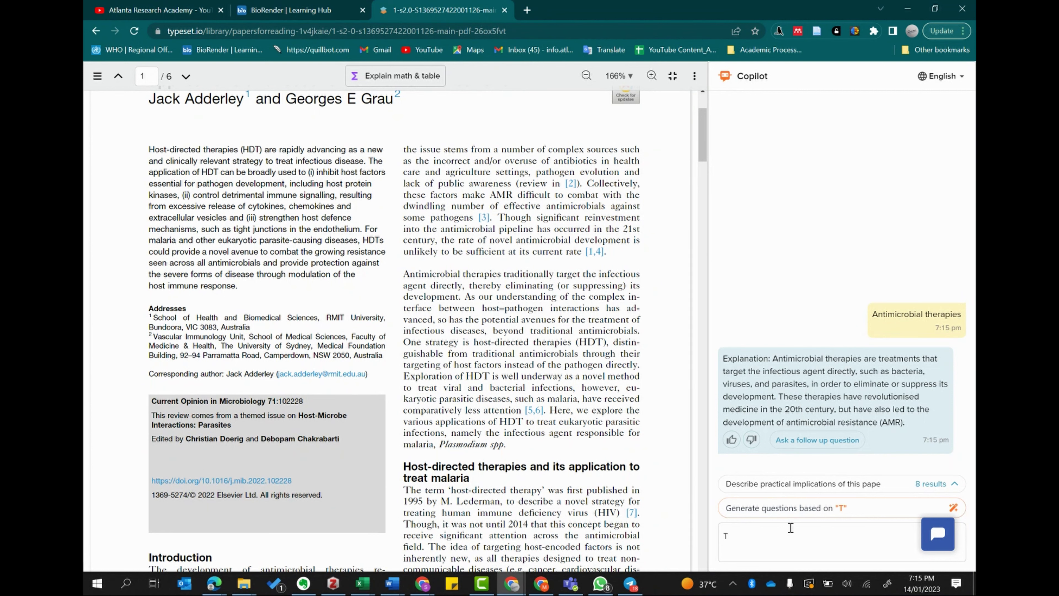
type("ell")
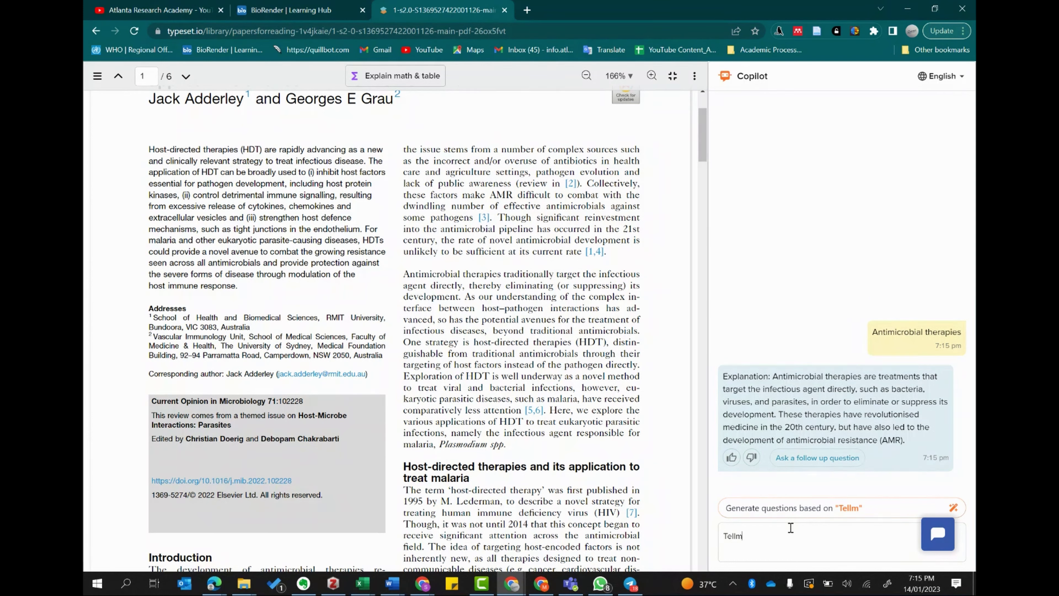
type(" me more about")
type("Anti")
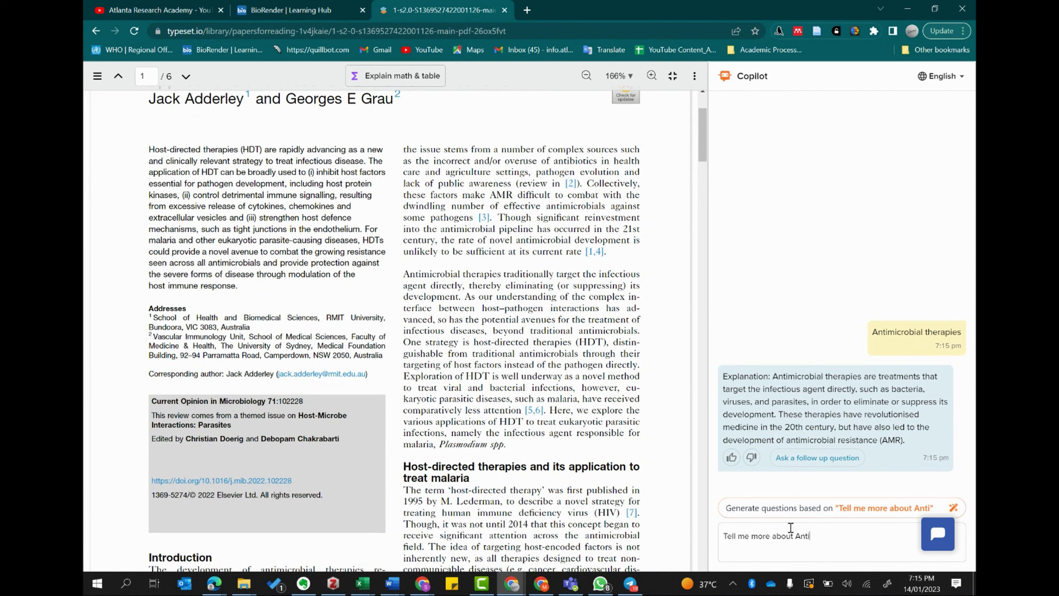
type("microbial th")
key("BackSpace")
key("BackSpace")
key("BackSpace")
key("BackSpace")
key("BackSpace")
type("ial therapie")
key("Return")
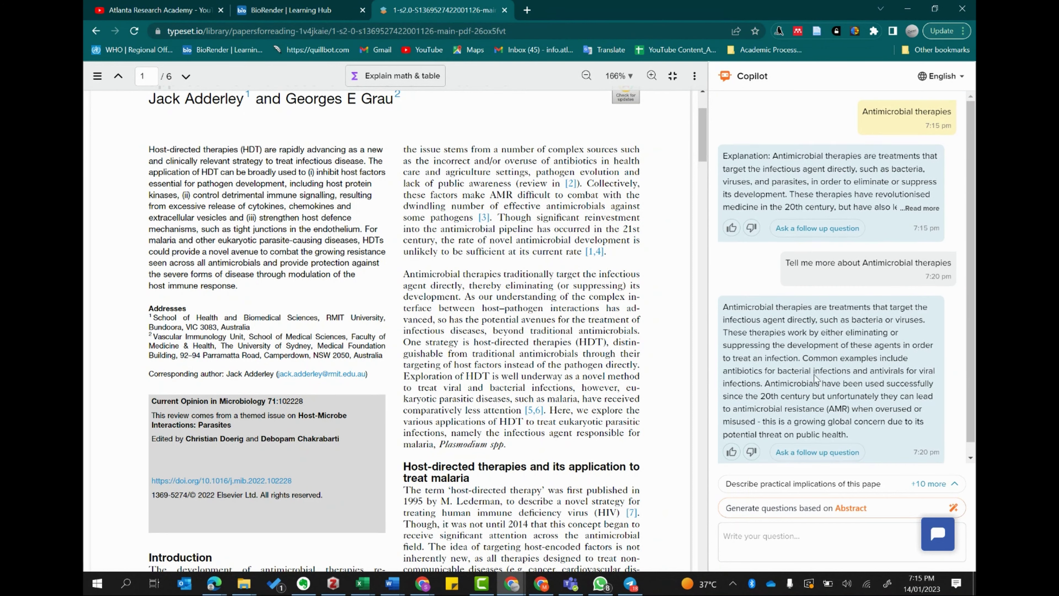
Step: Find Figure 1, "Avenues of Host directed therapies", and its caption on page 2 of the paper
scroll(852, 400, "up", 1)
left_click_drag(702, 142, 702, 136)
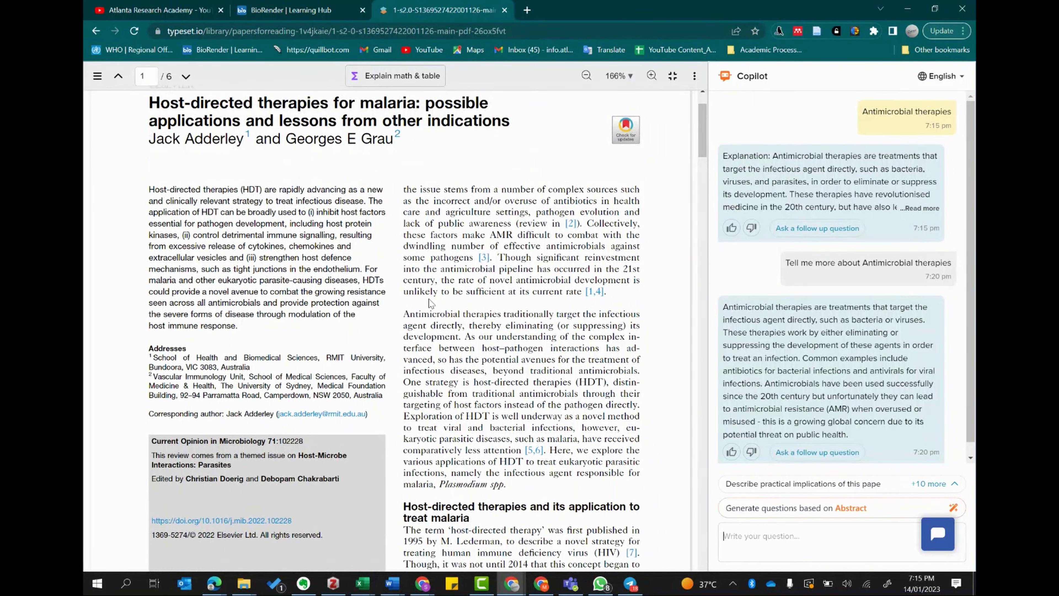
scroll(457, 237, "down", 4)
scroll(457, 237, "down", 4)
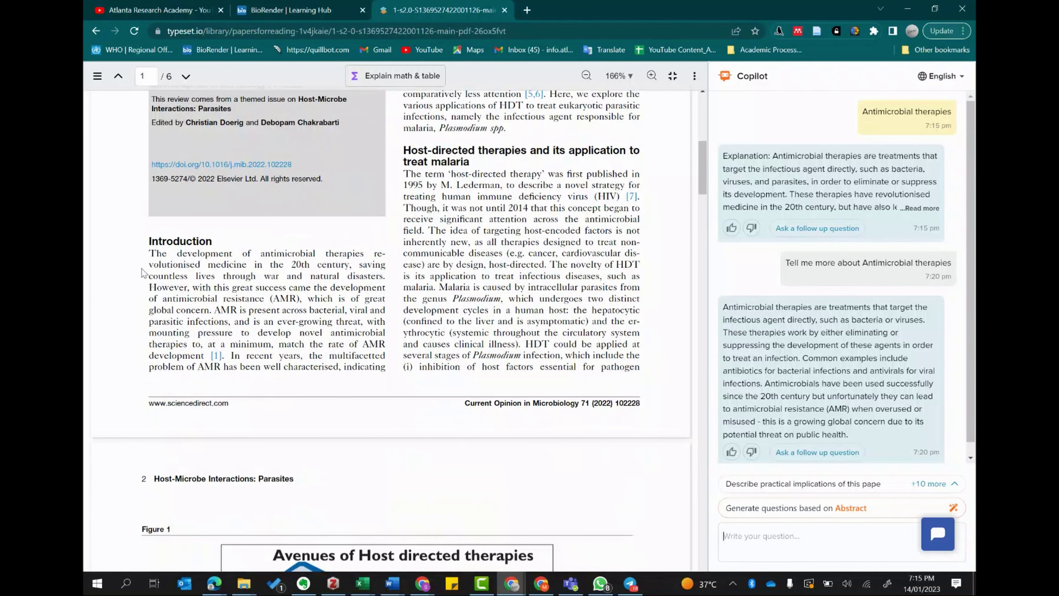
scroll(437, 271, "down", 12)
scroll(447, 273, "up", 5)
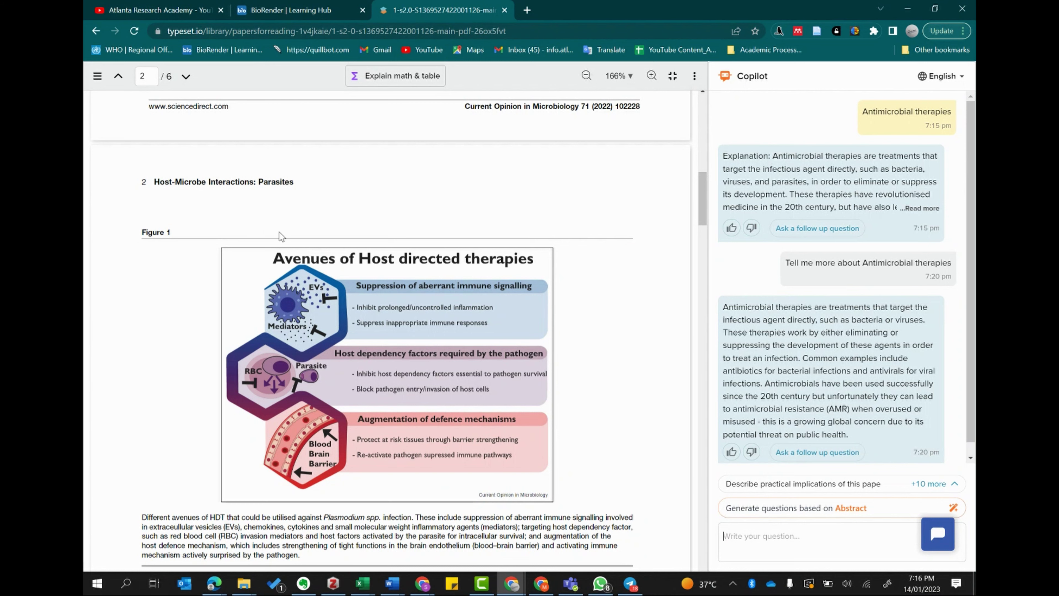
scroll(288, 190, "down", 2)
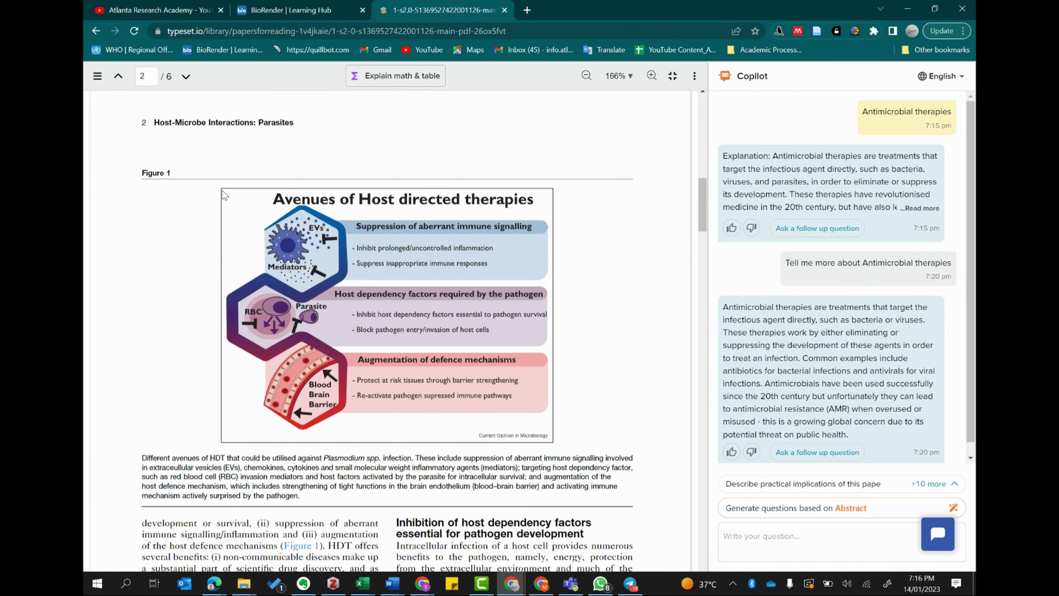
Step: Try to highlight Figure 1 and its caption text for an explanation, and clear the selection
left_click_drag(222, 190, 423, 224)
left_click_drag(270, 195, 403, 238)
left_click_drag(276, 202, 302, 215)
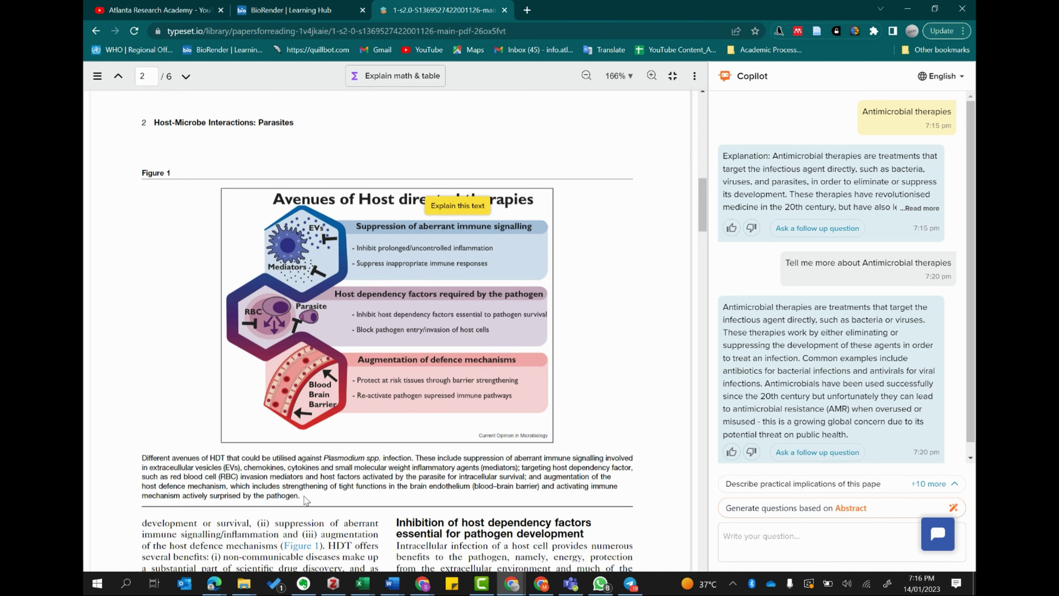
left_click_drag(298, 498, 146, 457)
left_click(597, 336)
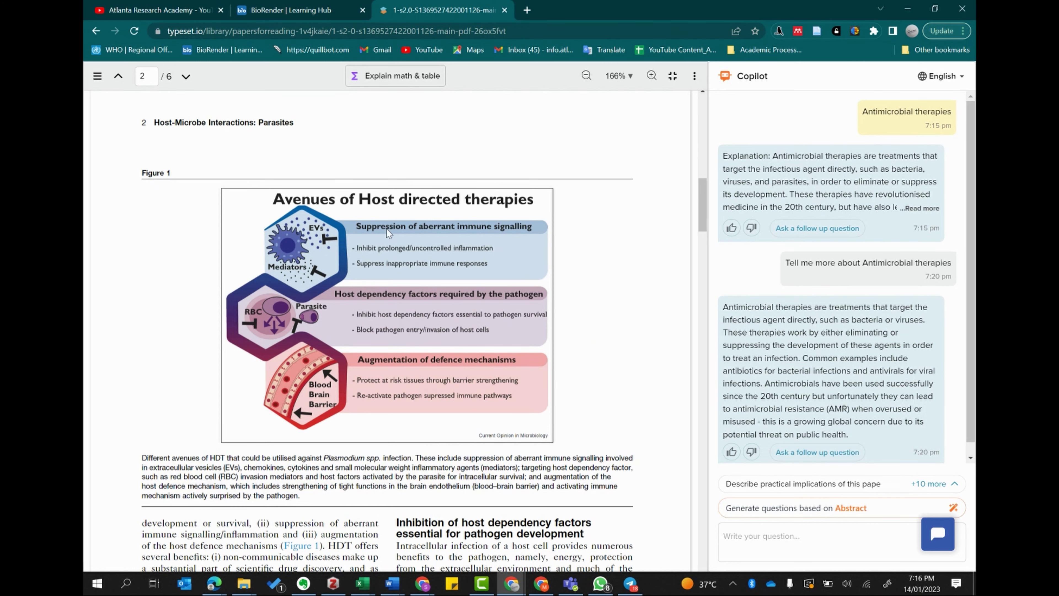
right_click(340, 231)
left_click(287, 190)
Step: Highlight the first paragraph under "Suppression of aberrant immune signalling and inflammation" on page 3, have Copilot explain it and read the explanation
scroll(600, 242, "down", 5)
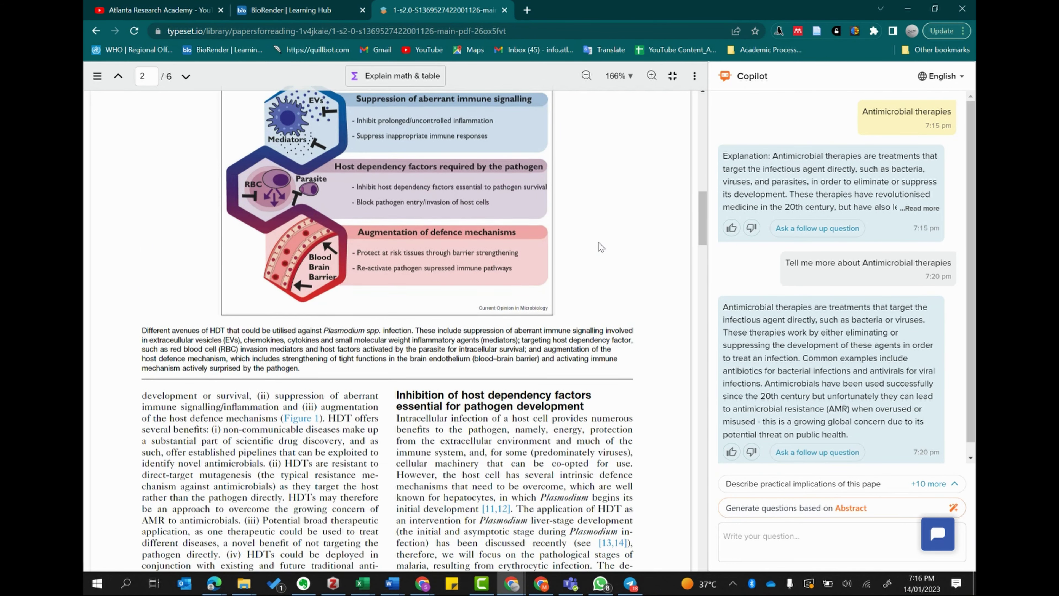
scroll(600, 243, "down", 12)
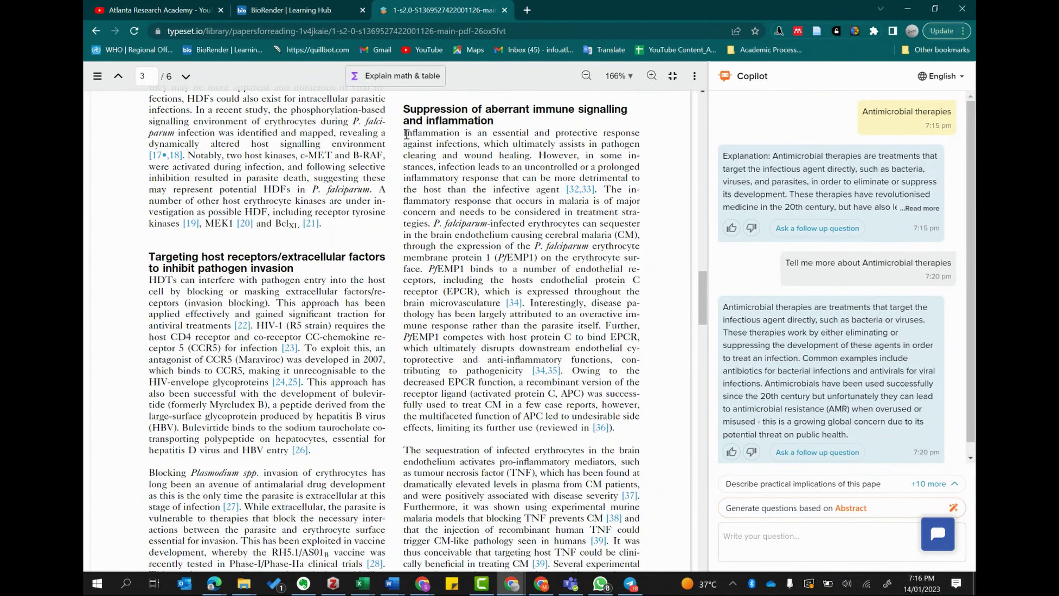
left_click_drag(405, 135, 616, 430)
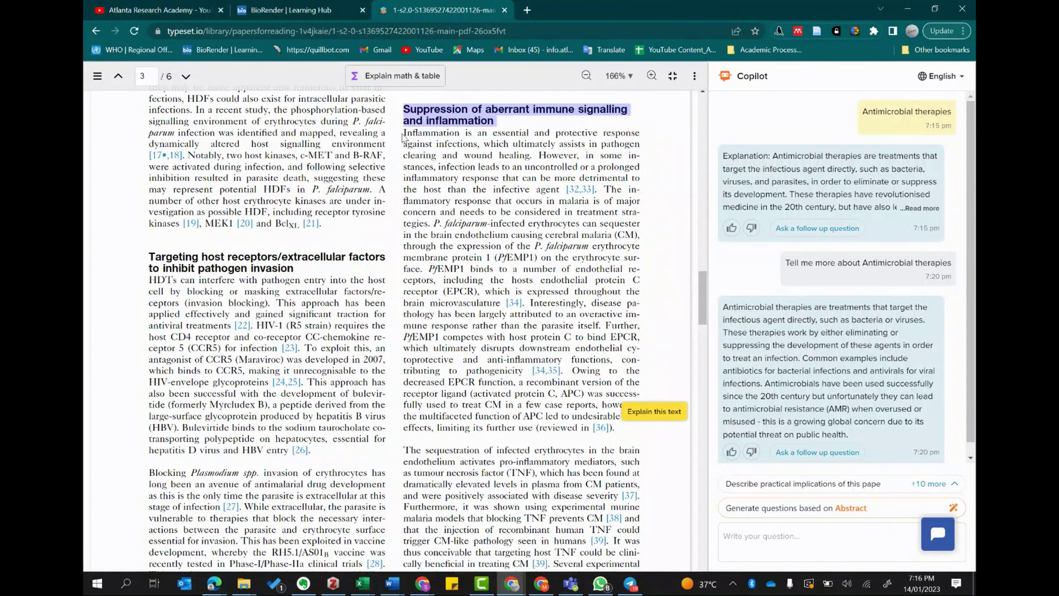
left_click(446, 149)
left_click_drag(405, 132, 612, 428)
left_click(642, 408)
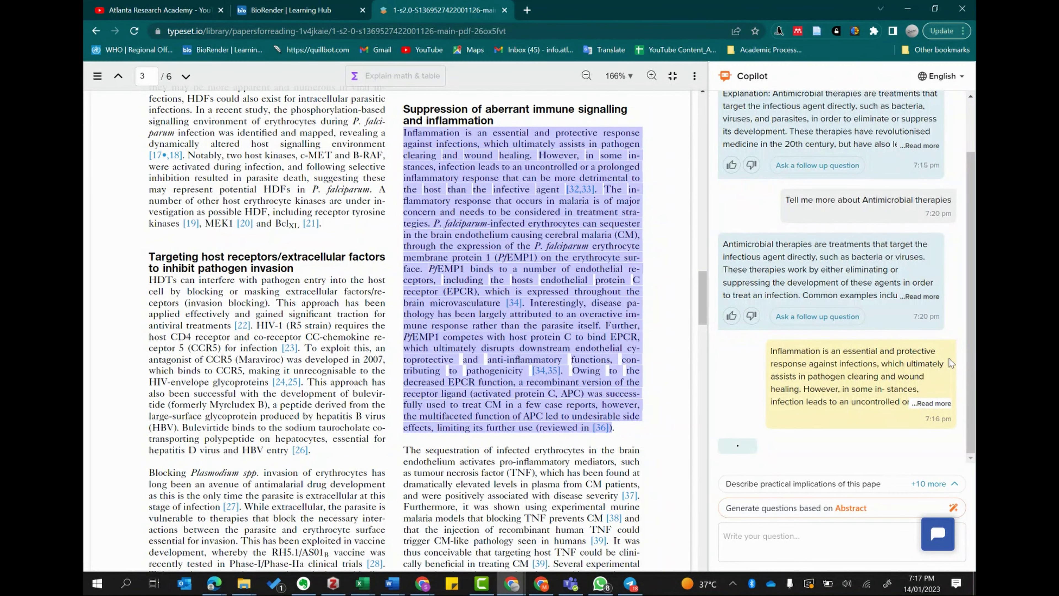
scroll(804, 189, "up", 3)
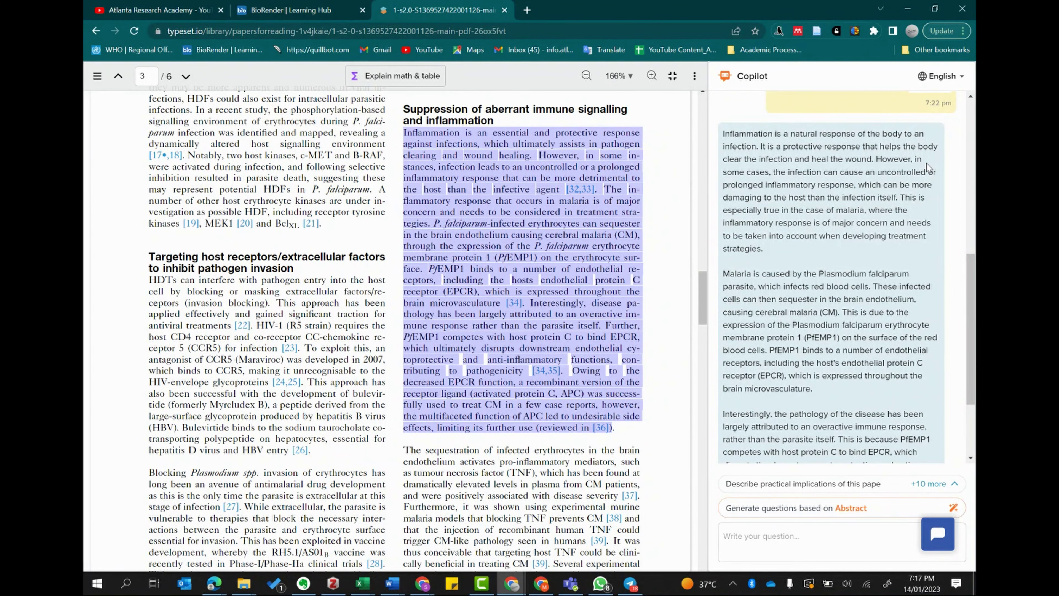
scroll(860, 225, "down", 3)
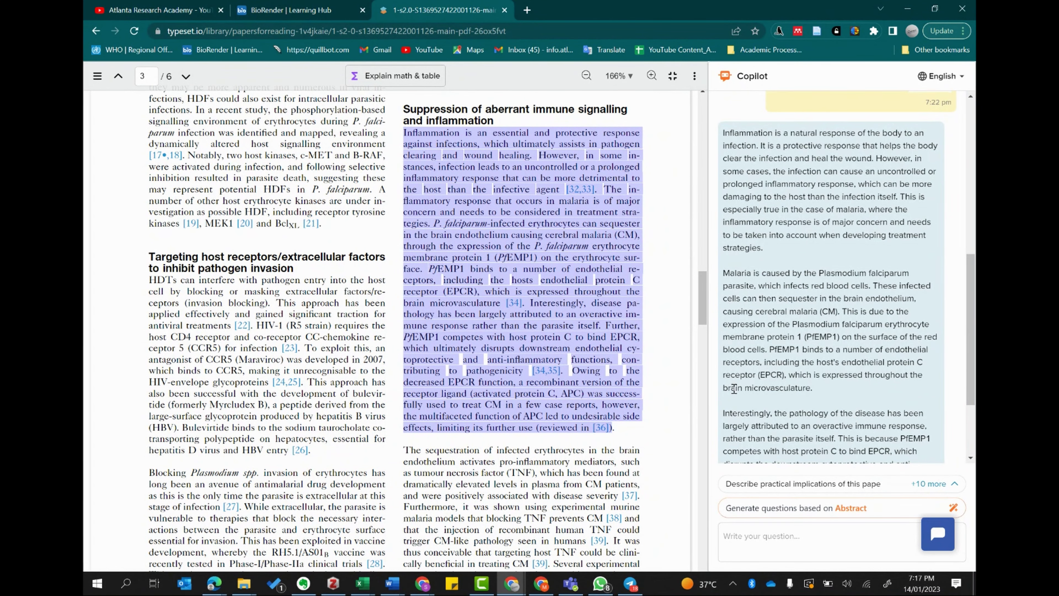
scroll(661, 376, "down", 4)
Step: Ask Copilot for a "Summary of the paper"
scroll(630, 375, "down", 20)
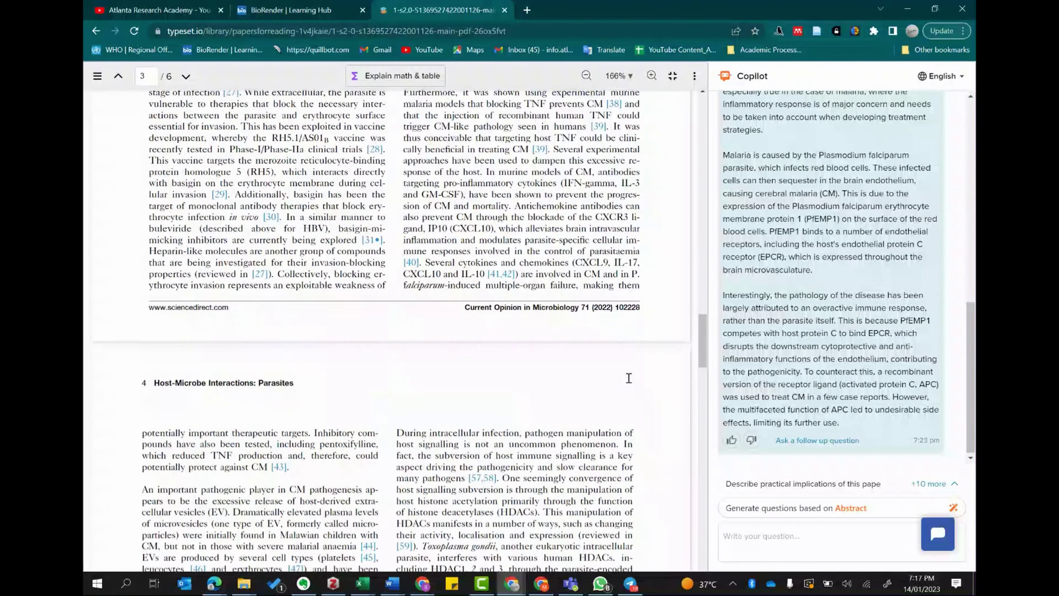
scroll(637, 352, "up", 7)
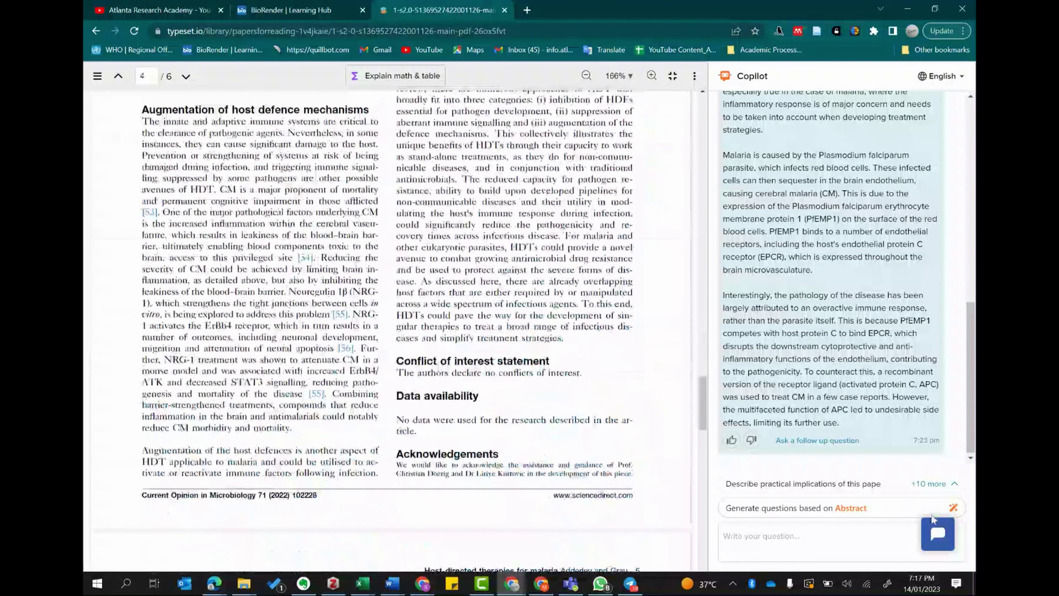
left_click(769, 536)
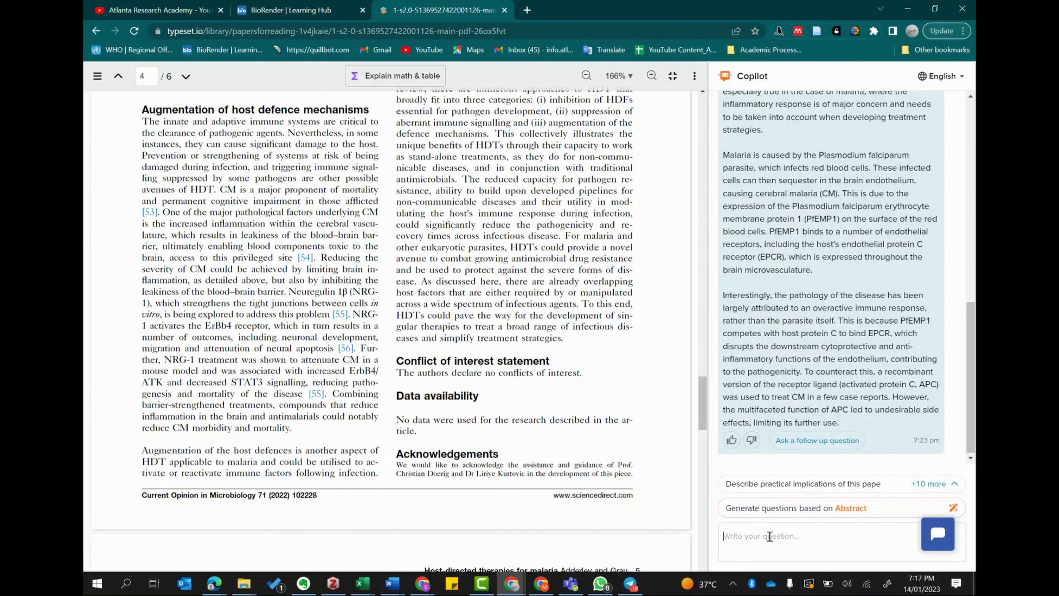
type("WH")
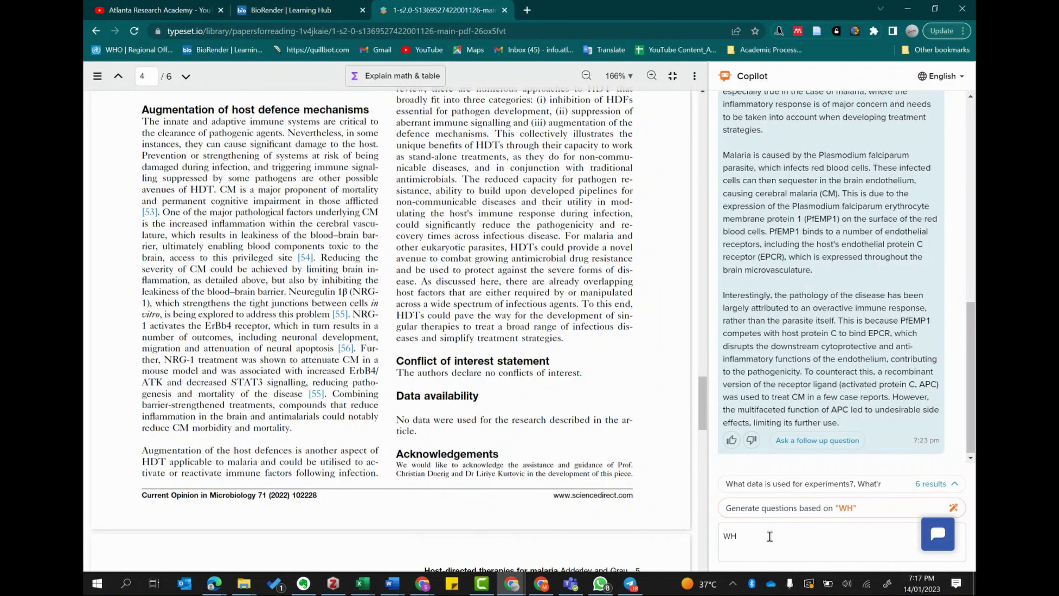
key("BackSpace")
key("BackSpace")
type("Summar")
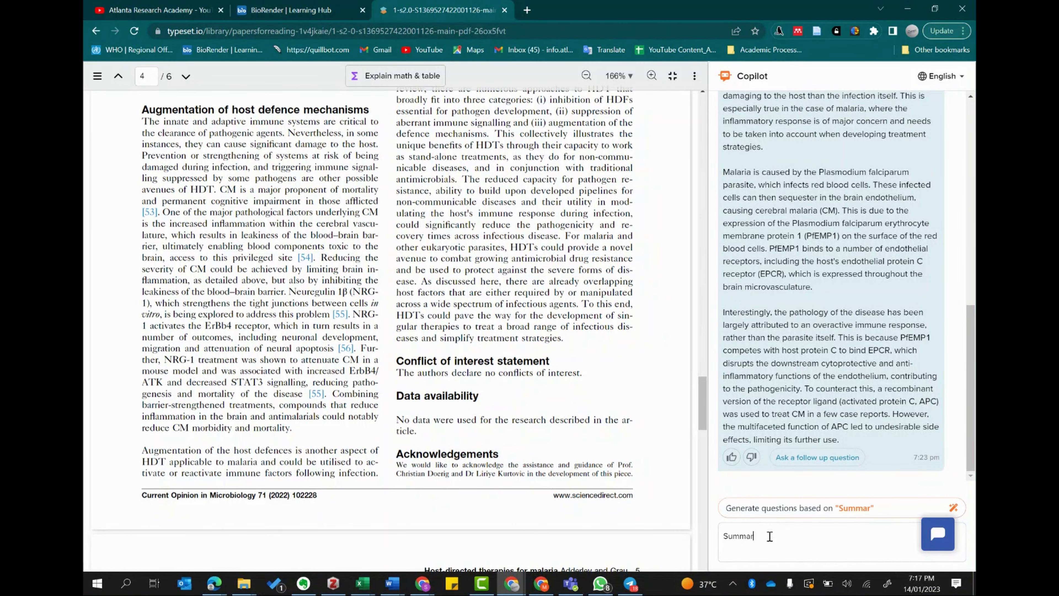
type("y of the paper")
key("Return")
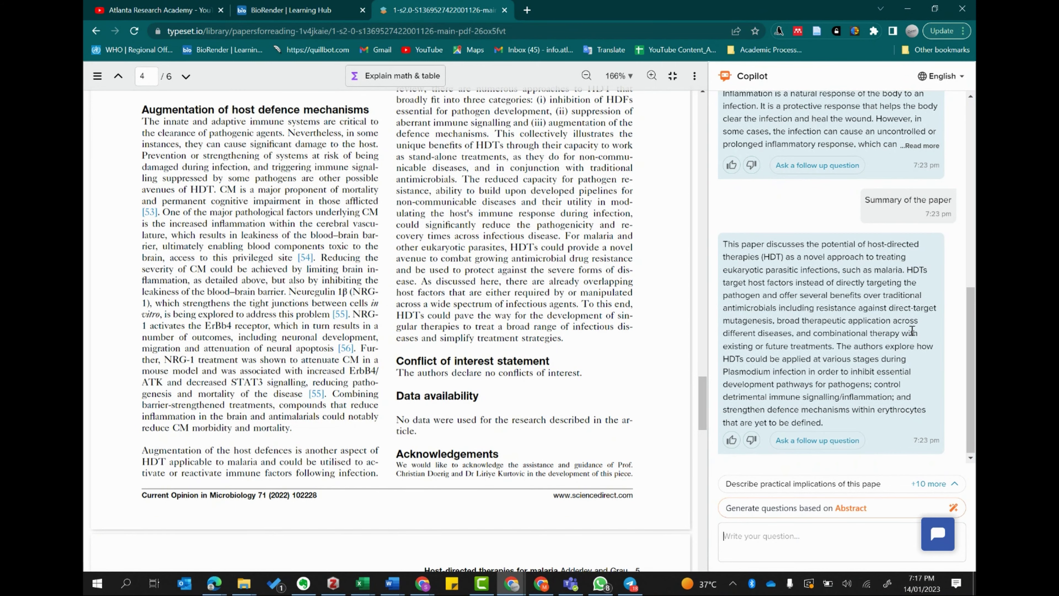
Step: Ask Copilot "What are the limitation identified by the paper?"
scroll(633, 293, "up", 1)
scroll(633, 293, "up", 20)
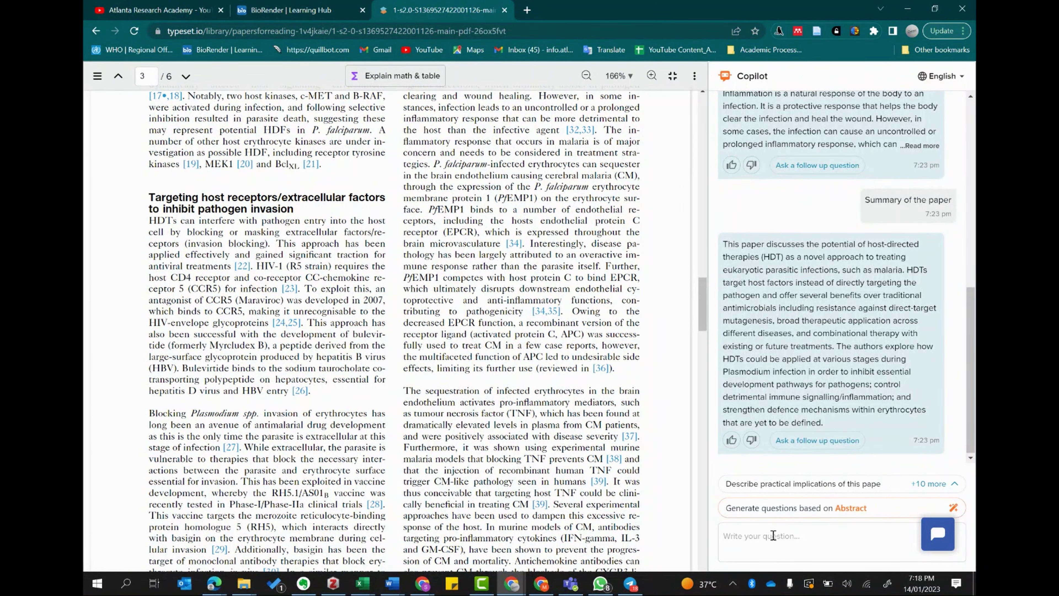
type("WH")
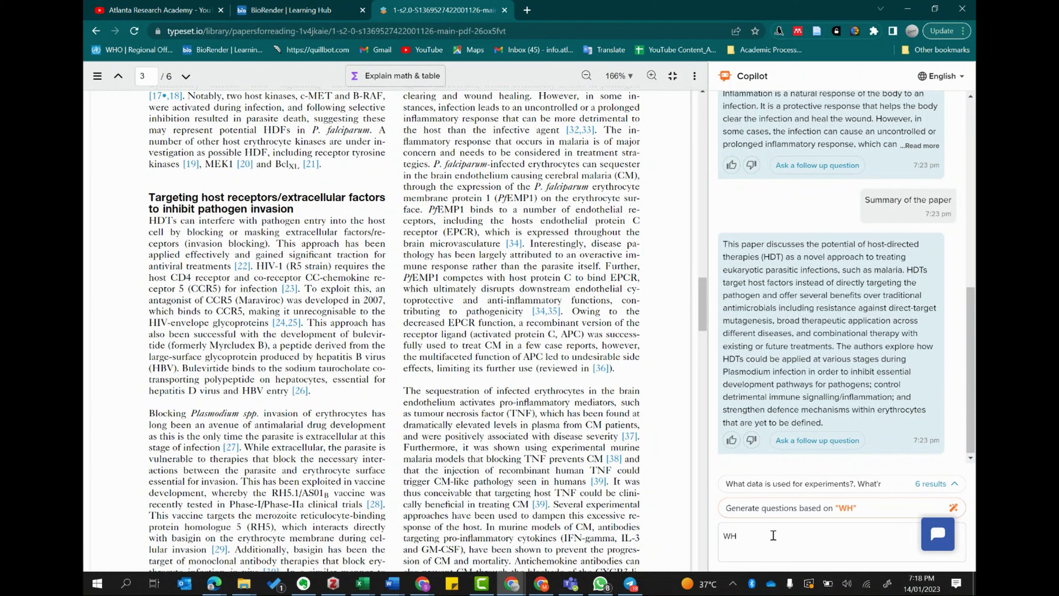
key("BackSpace")
type("hat's the limitatio")
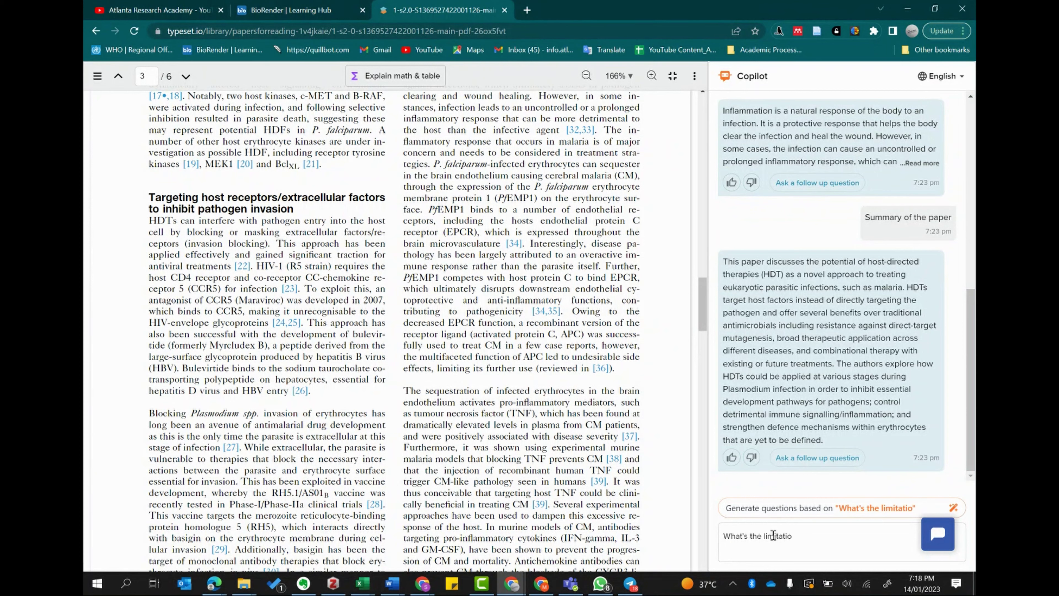
key("BackSpace")
key("BackSpace")
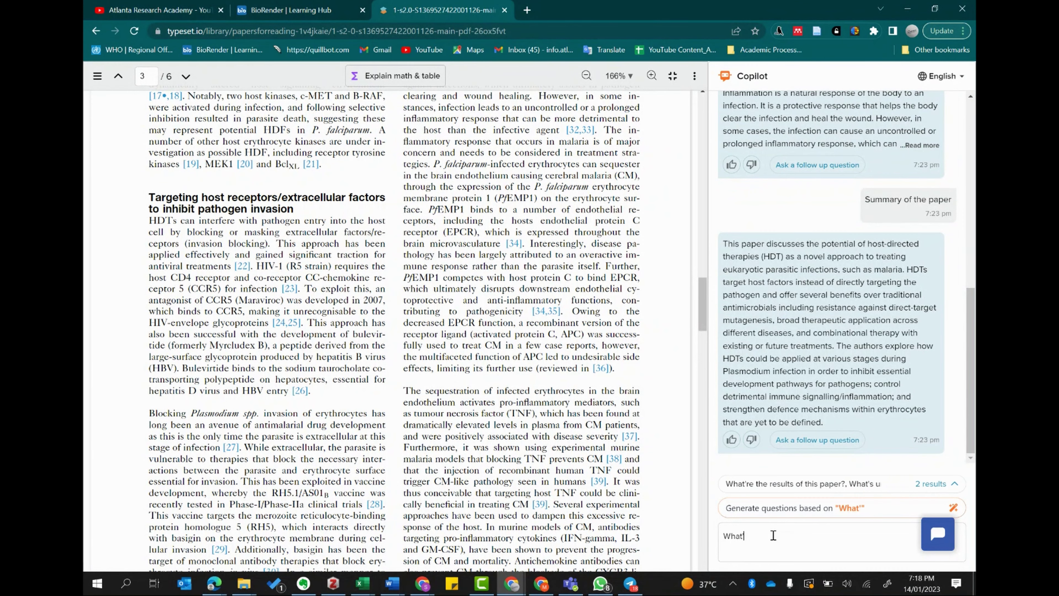
type("are the l")
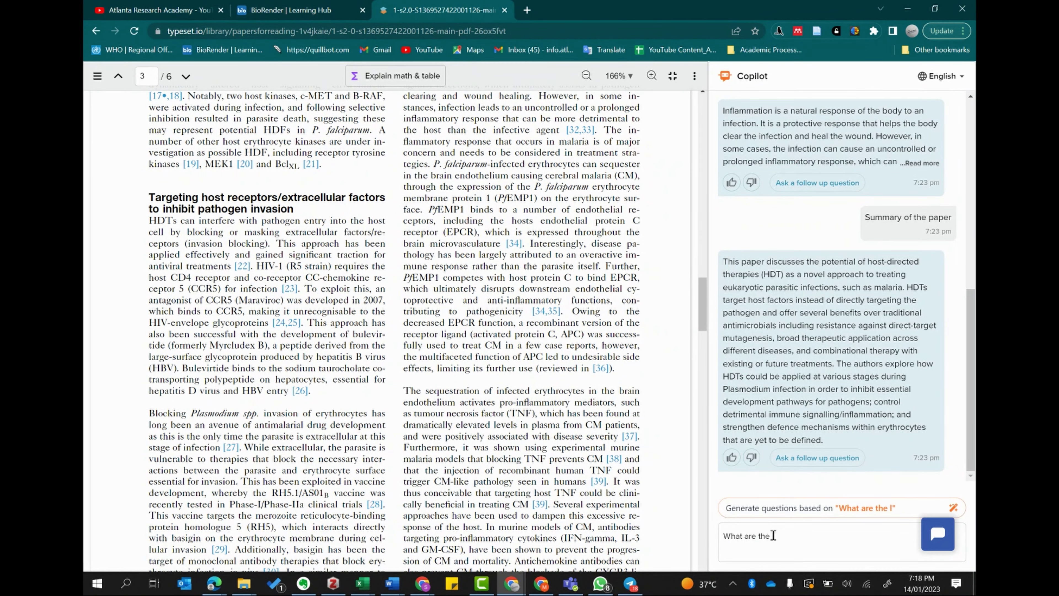
type("imitation identified by the pap")
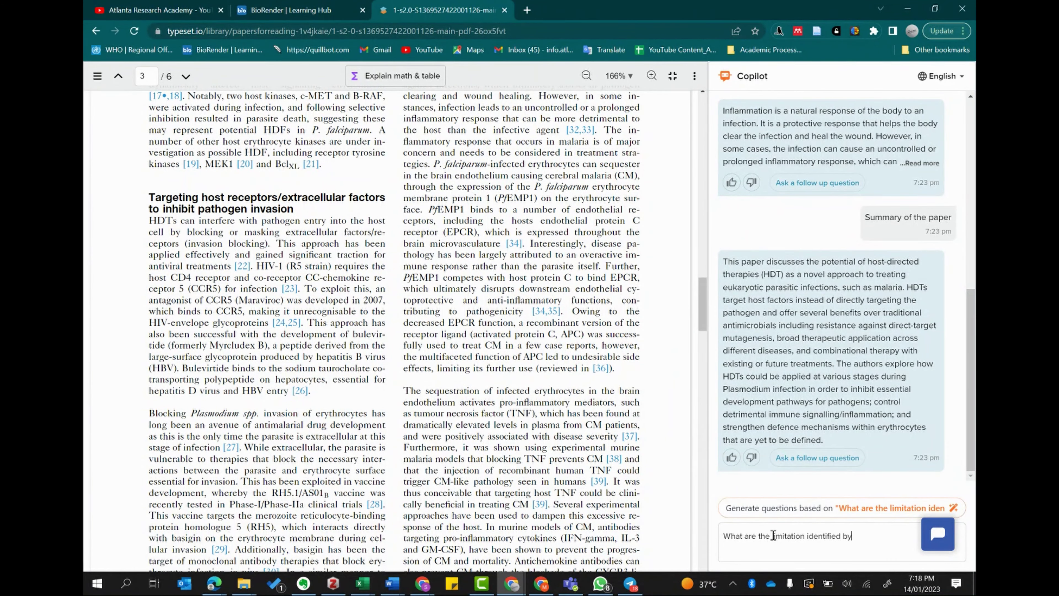
type("er?")
key("Return")
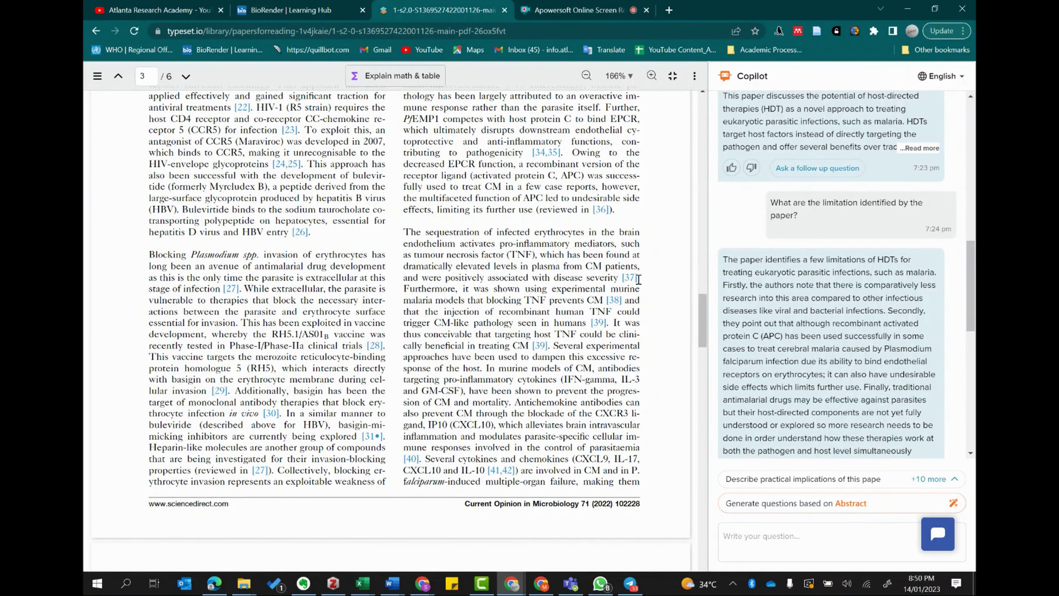
Step: Return to the library and upload Math.pdf from the Downloads folder to the PapersForReading collection
left_click_drag(706, 305, 704, 279)
scroll(705, 282, "up", 2)
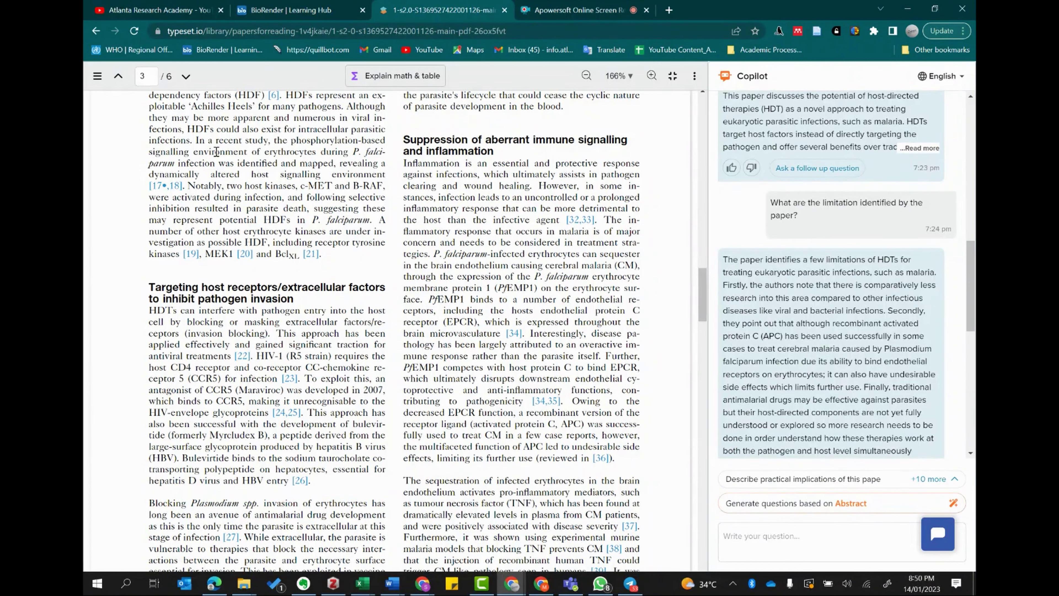
left_click(96, 33)
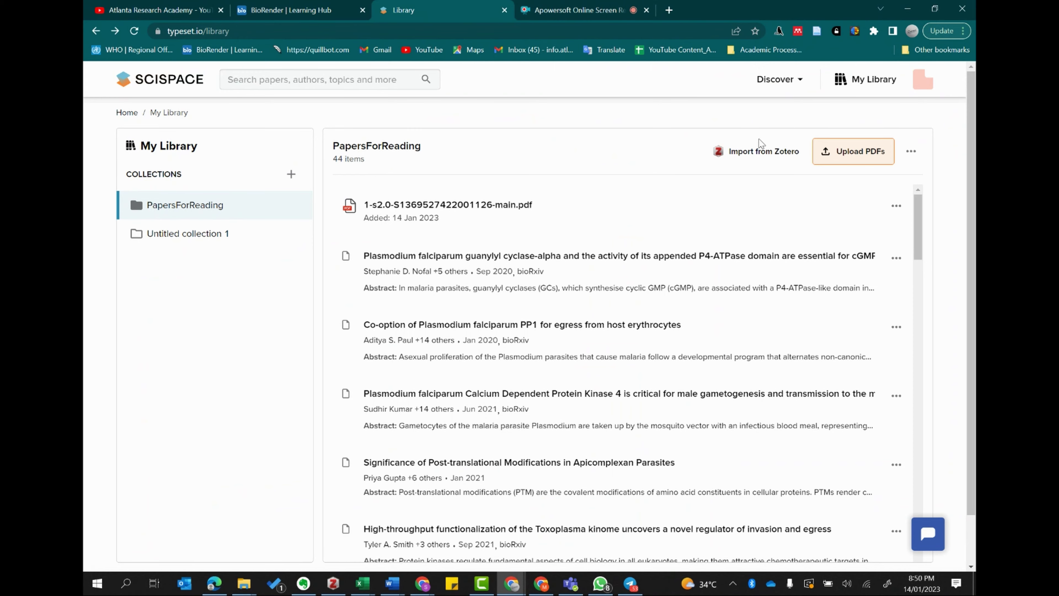
left_click(880, 150)
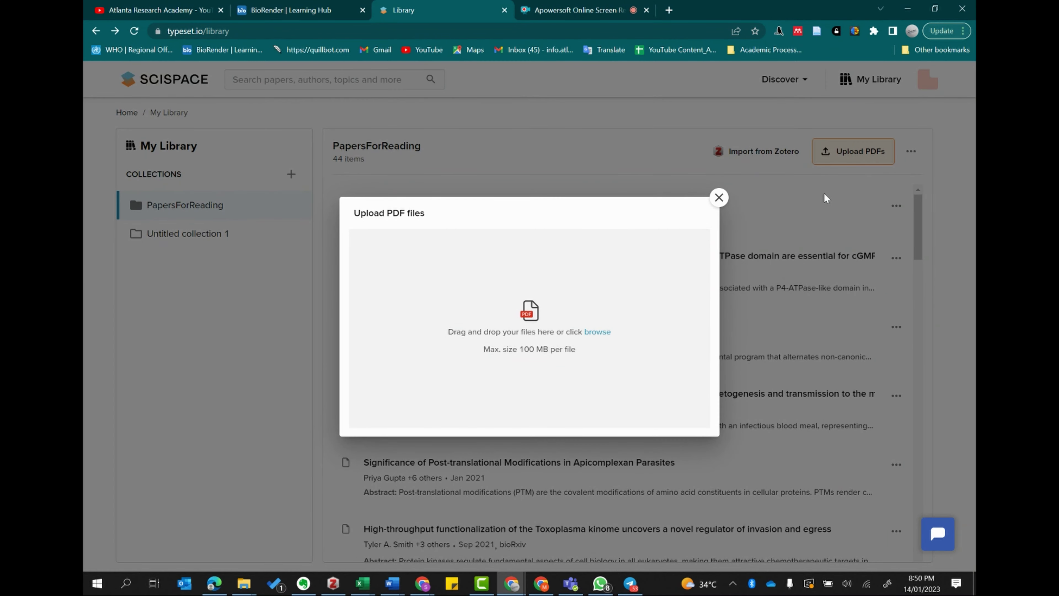
left_click(603, 332)
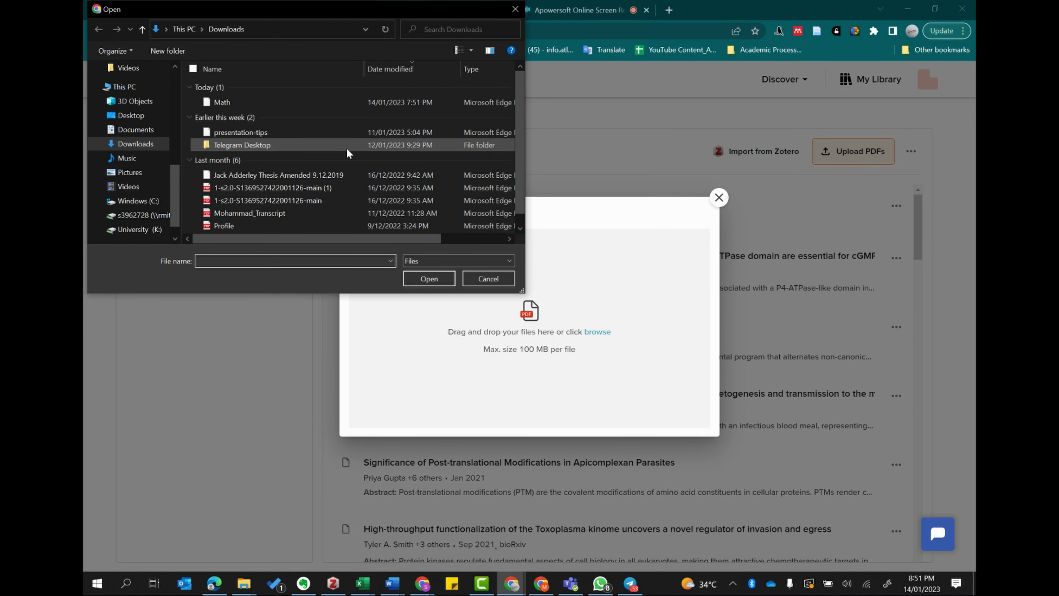
left_click(250, 102)
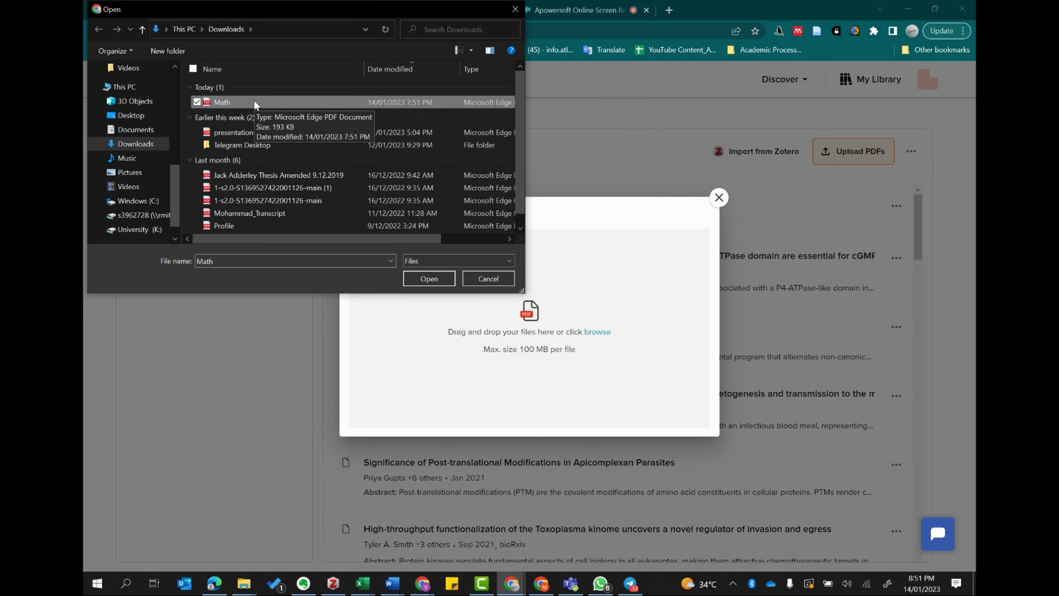
left_click(423, 283)
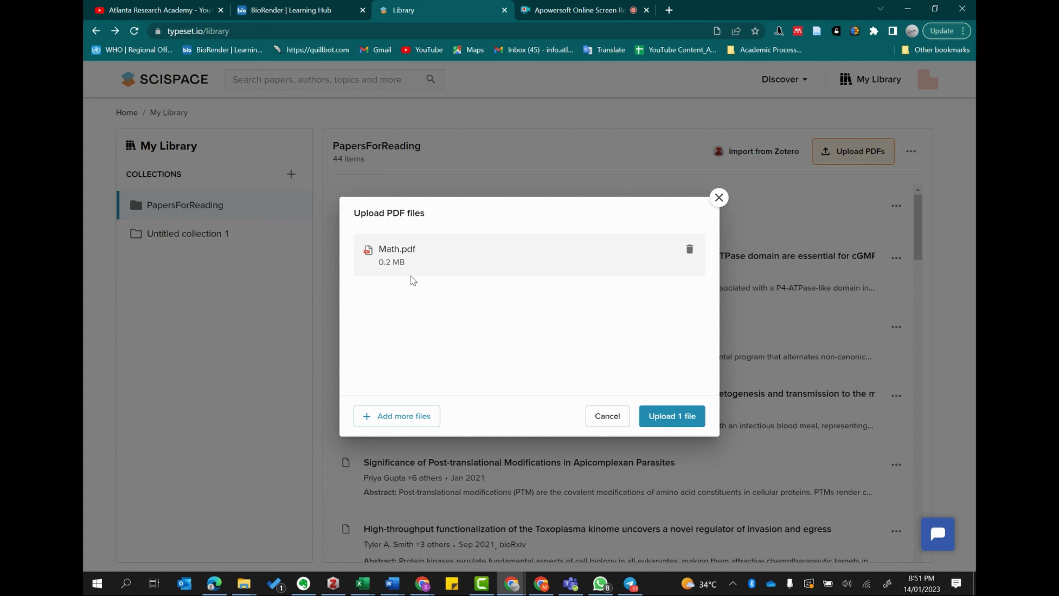
left_click(664, 420)
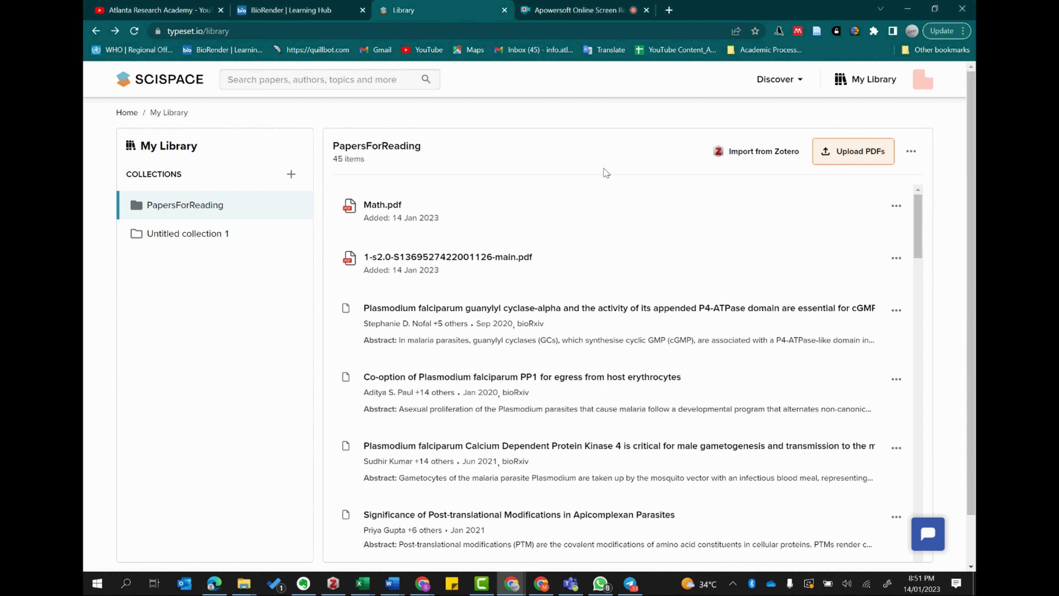
Step: Open Math.pdf from the PapersForReading collection and look over its title and abstract
left_click(441, 203)
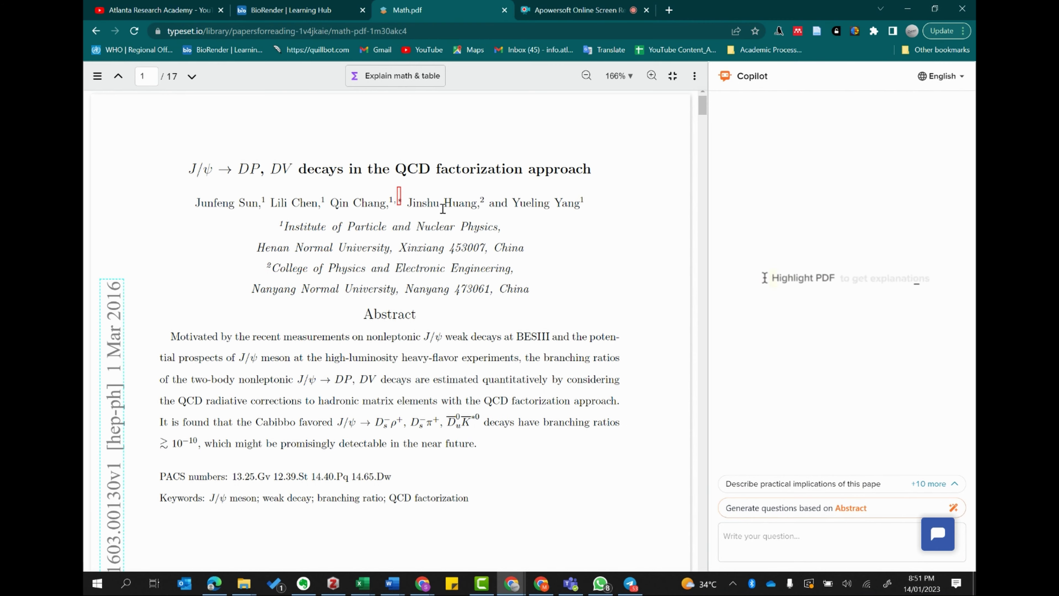
scroll(357, 199, "down", 3)
scroll(358, 196, "up", 3)
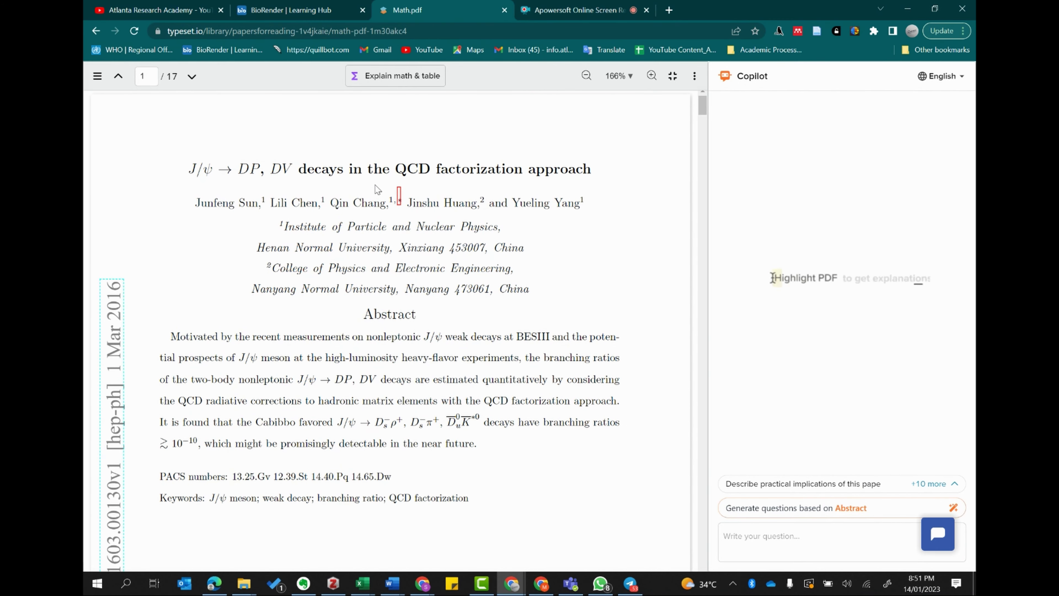
scroll(380, 188, "down", 1)
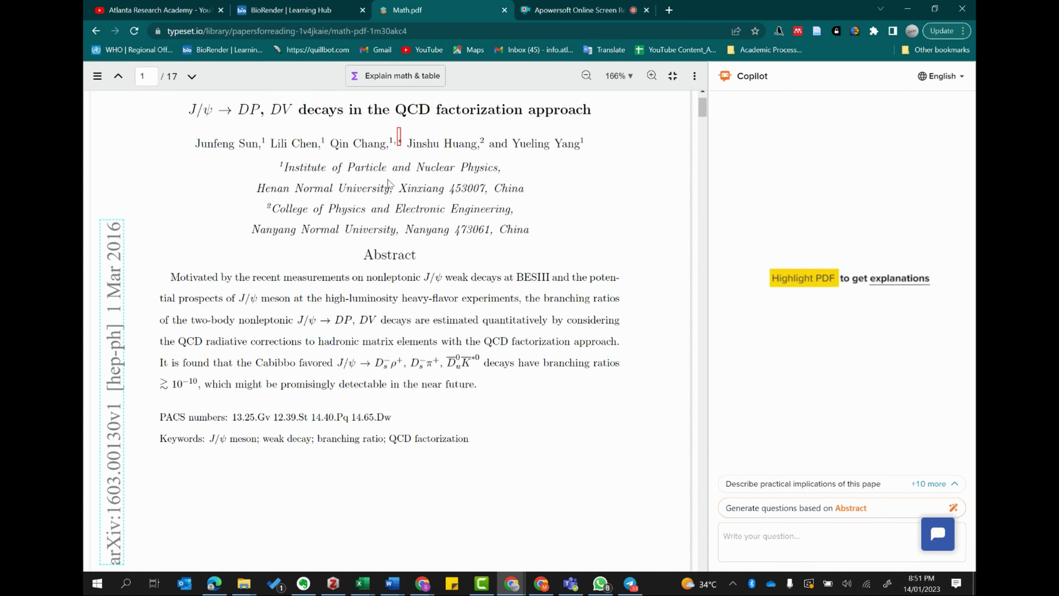
scroll(463, 182, "down", 2)
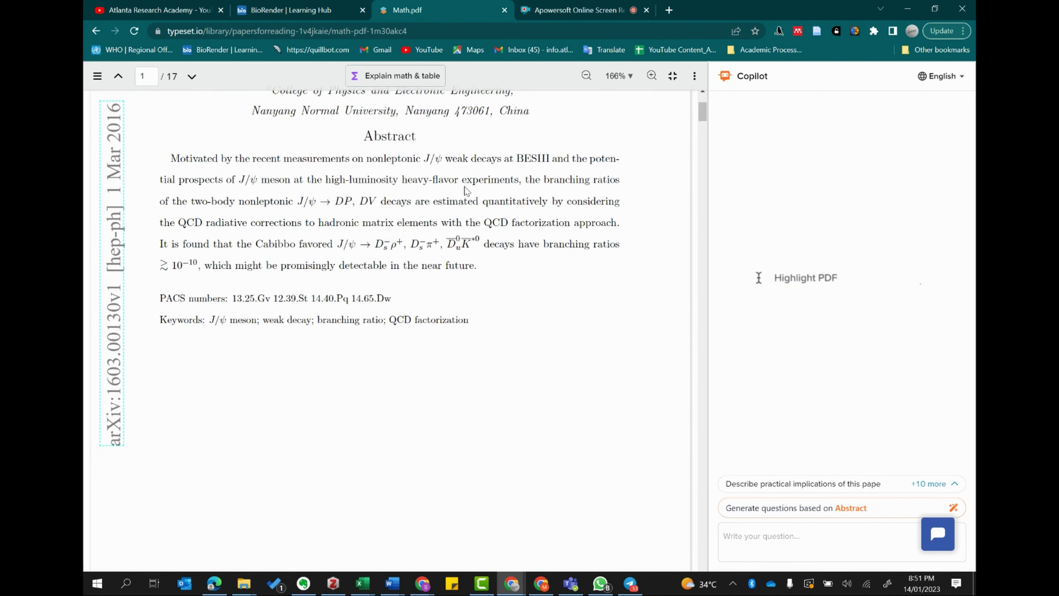
Step: Capture equations (2) and (3), defining Q1 and Q2, on page 4 with Explain math & table and have Copilot explain them
scroll(465, 186, "down", 15)
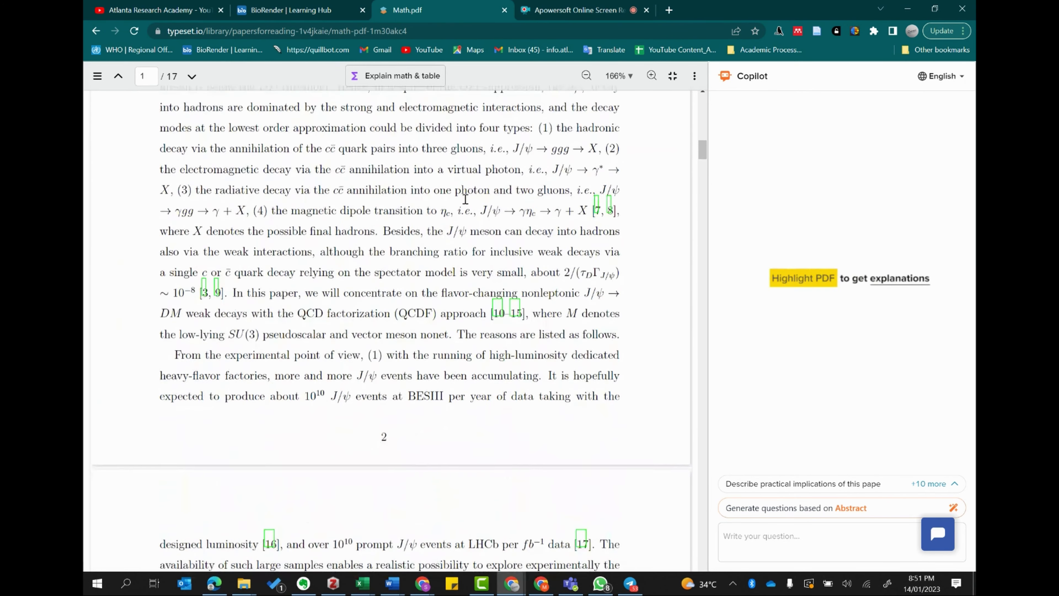
scroll(466, 200, "down", 15)
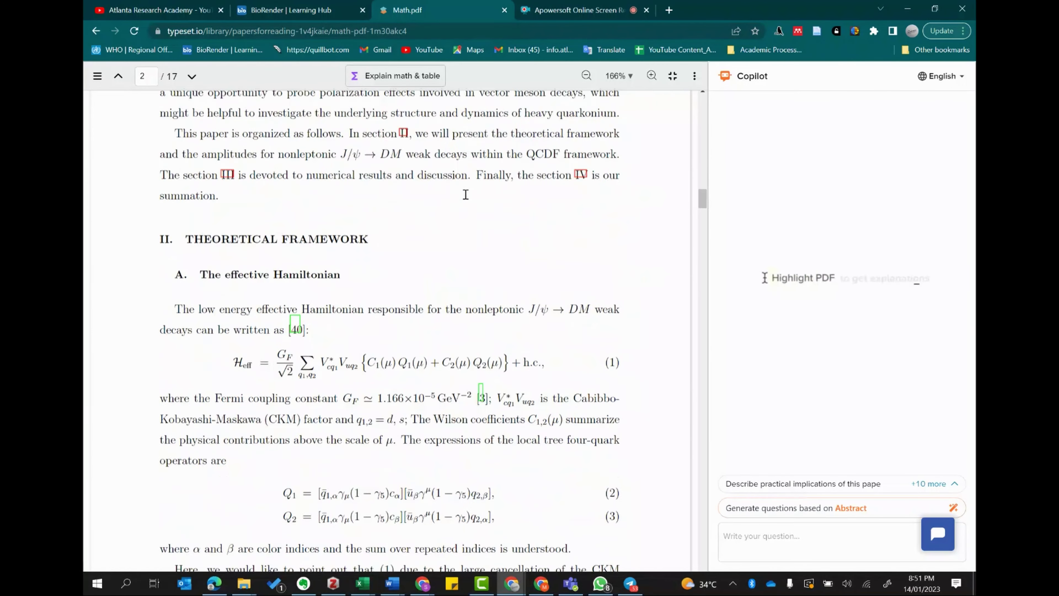
scroll(464, 192, "down", 7)
scroll(466, 195, "up", 3)
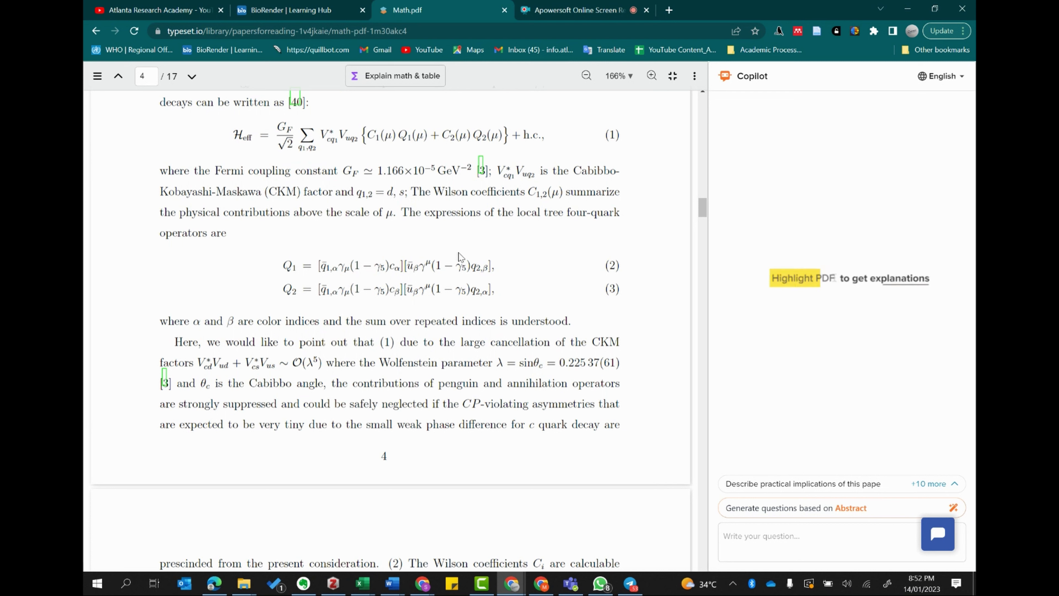
left_click(428, 83)
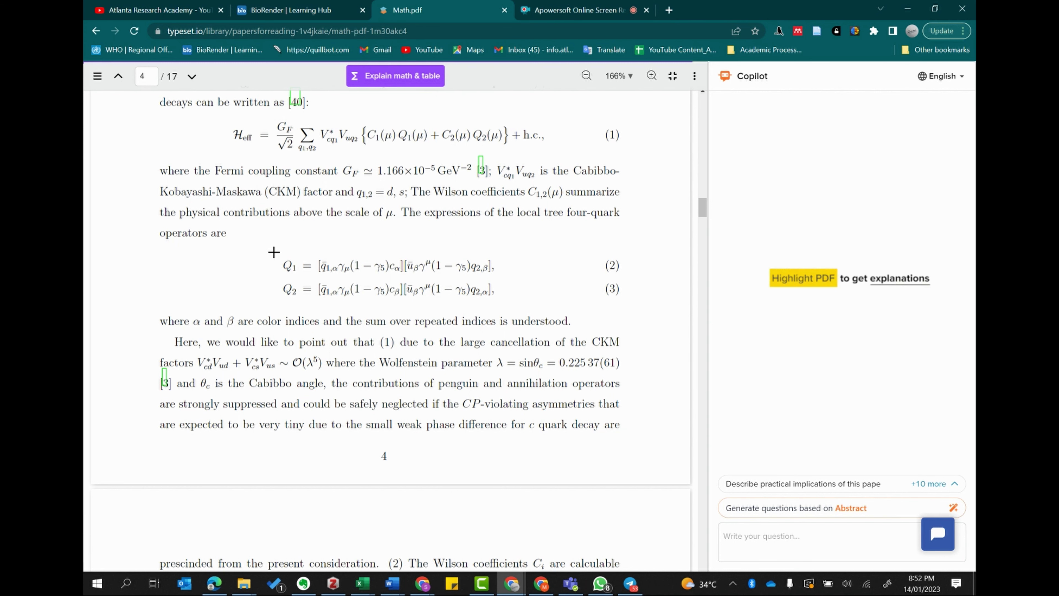
left_click_drag(265, 249, 507, 308)
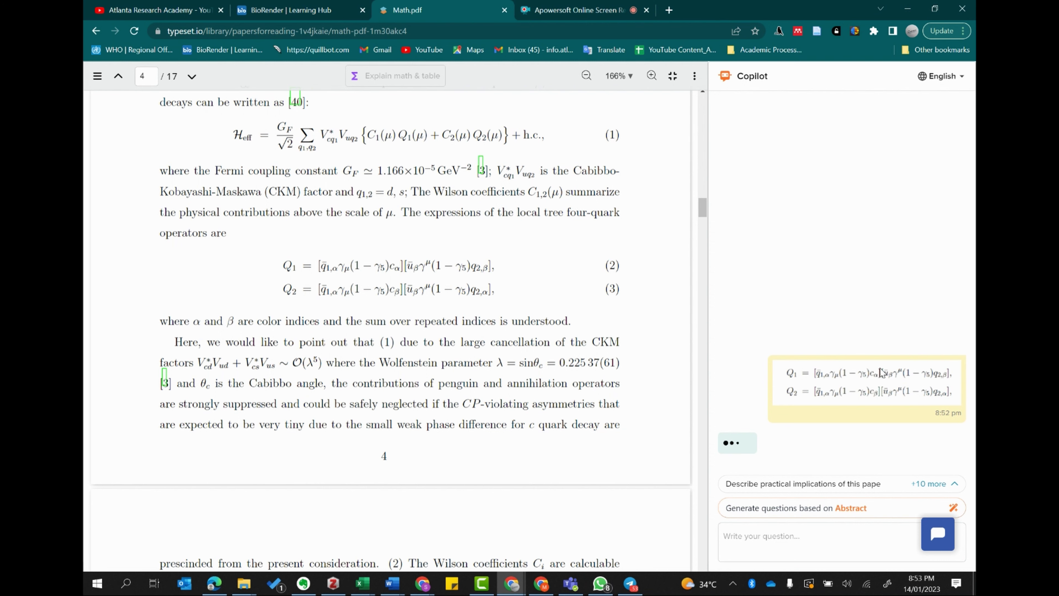
Step: Read through Copilot's explanation of the Q1 and Q2 equations, including the captured equation image above it
scroll(883, 371, "up", 3)
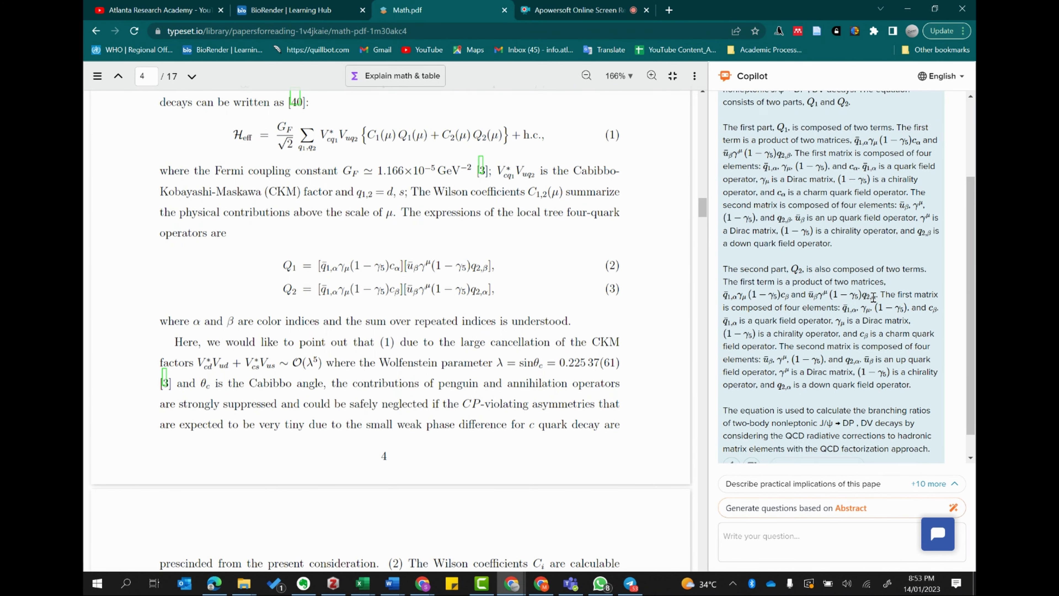
scroll(866, 249, "down", 4)
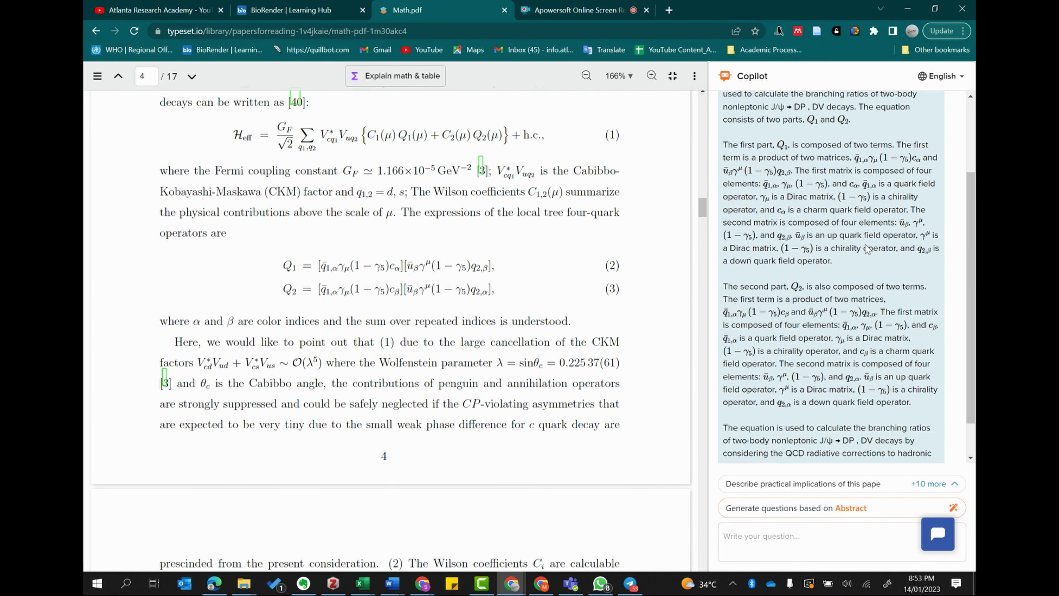
scroll(879, 341, "up", 4)
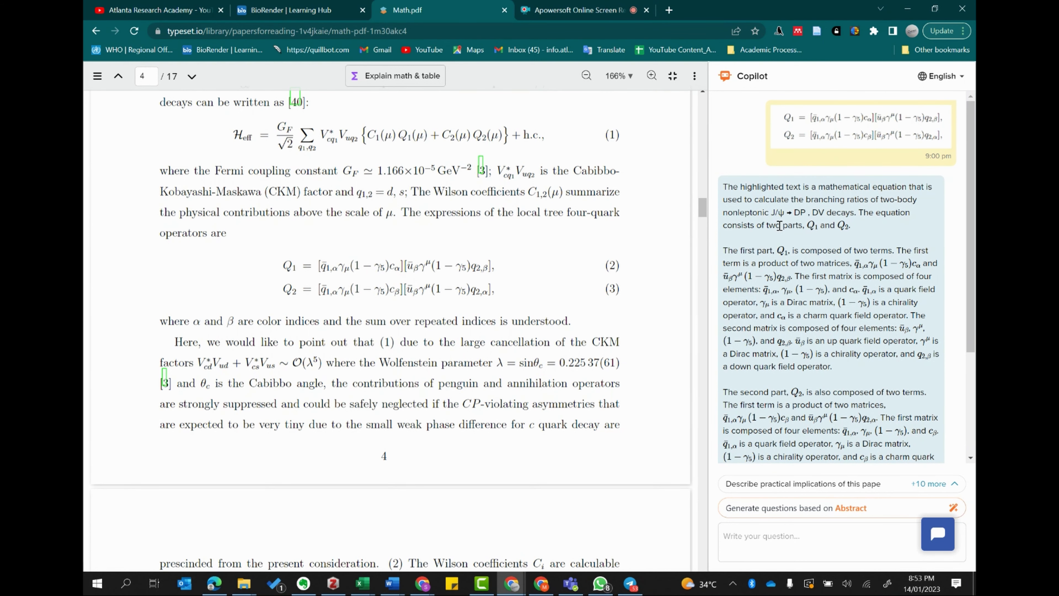
Step: Look through the paper from equations (2) and (3) on page 4 to equation (5) in the Hadronic matrix elements section on page 5
scroll(523, 228, "down", 8)
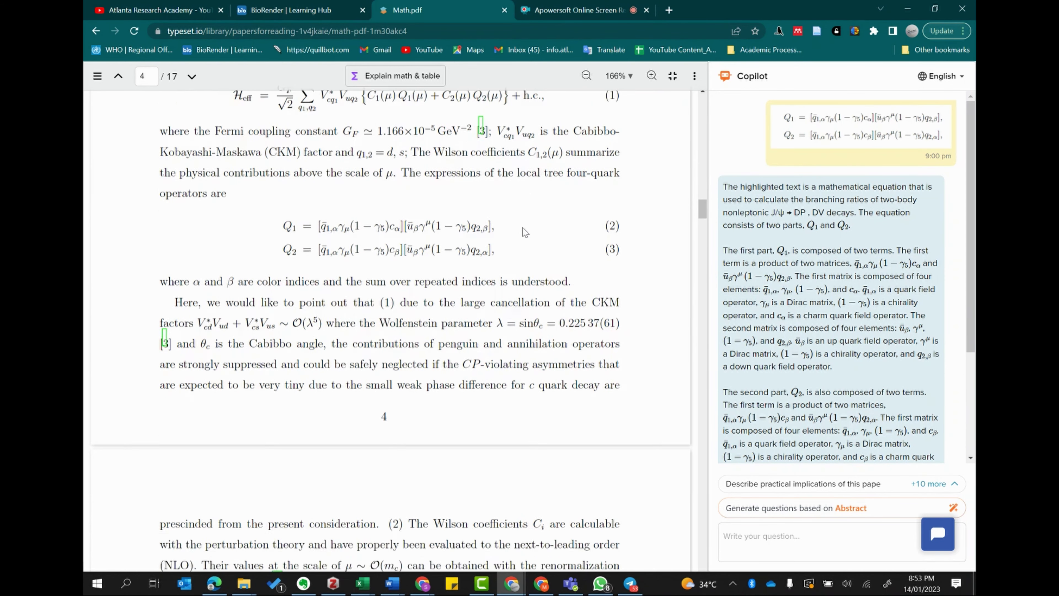
scroll(523, 227, "down", 5)
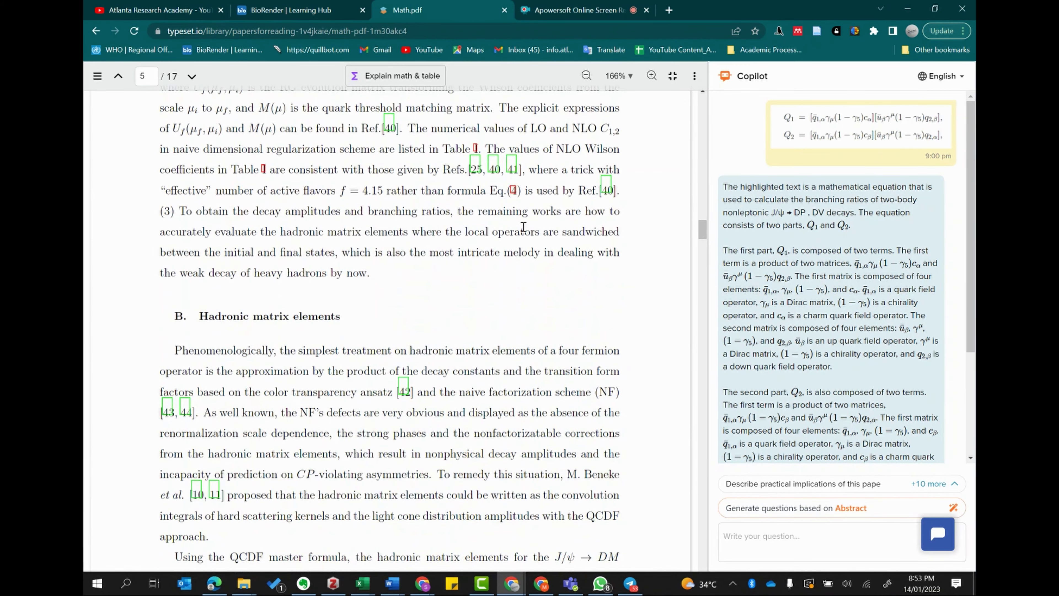
scroll(325, 206, "down", 4)
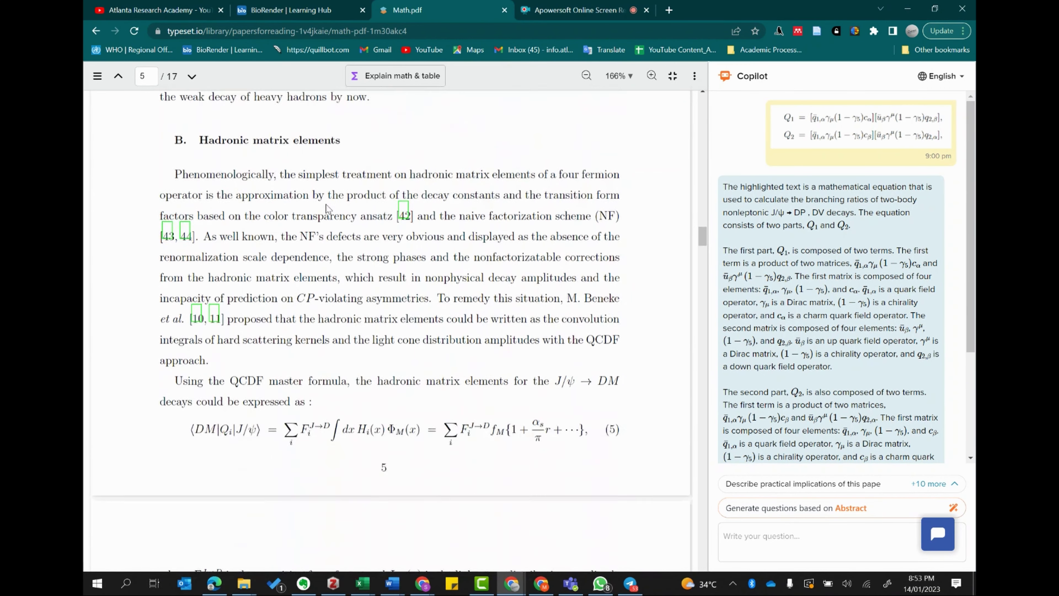
scroll(326, 206, "down", 4)
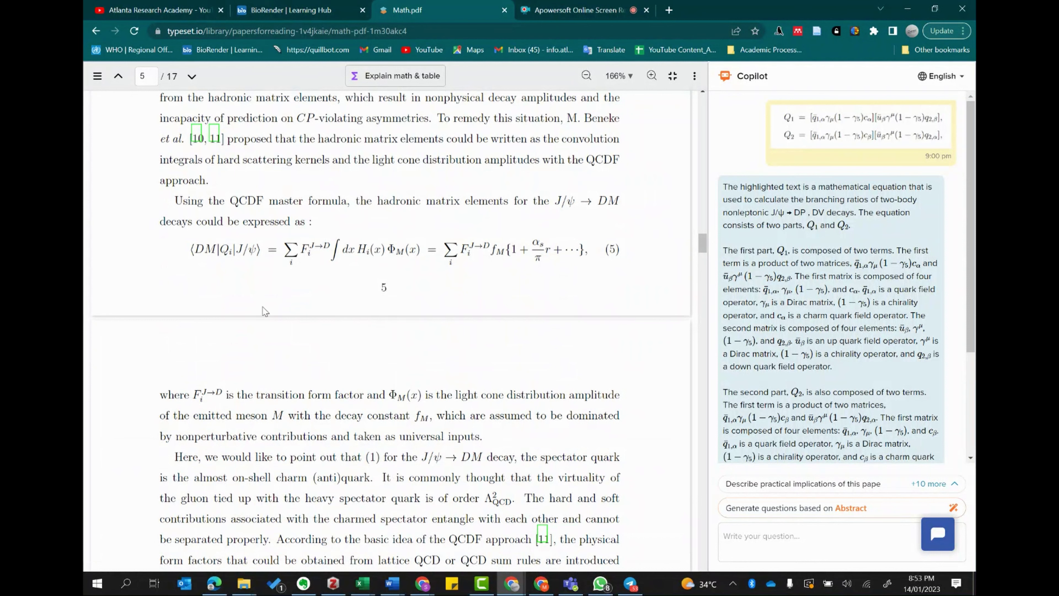